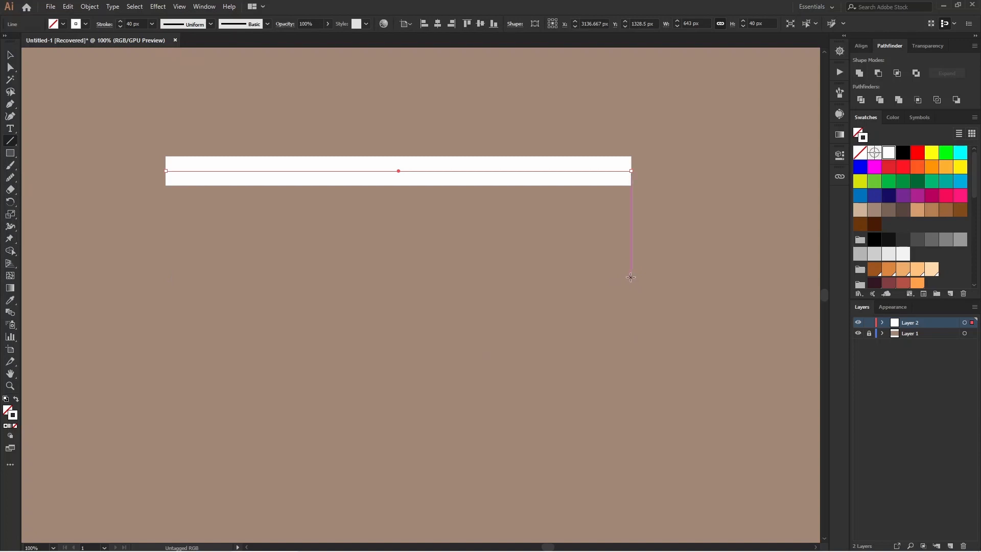
Draw a second horizontal white line about 647 px long below the first one, from its right end to its left.
drag(631, 278, 163, 278)
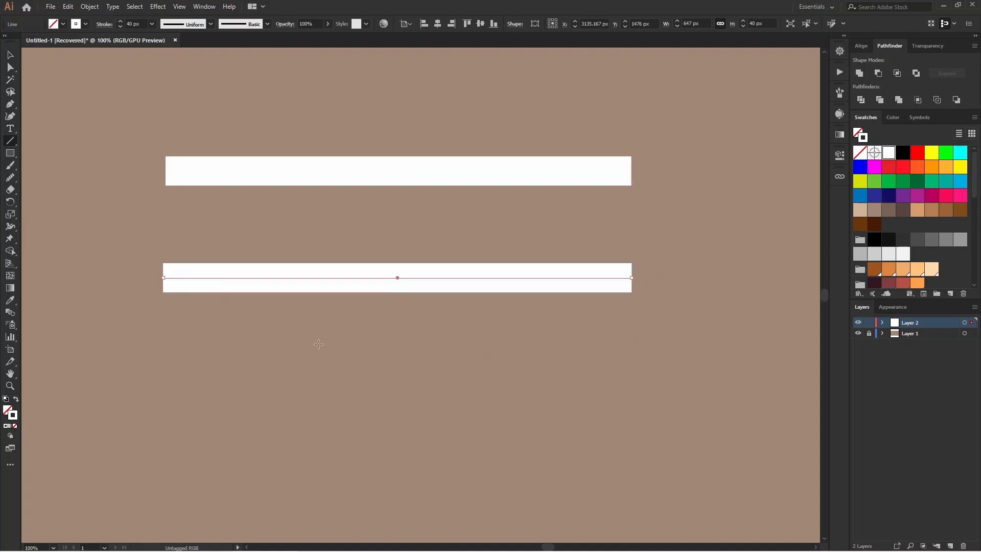
key(v)
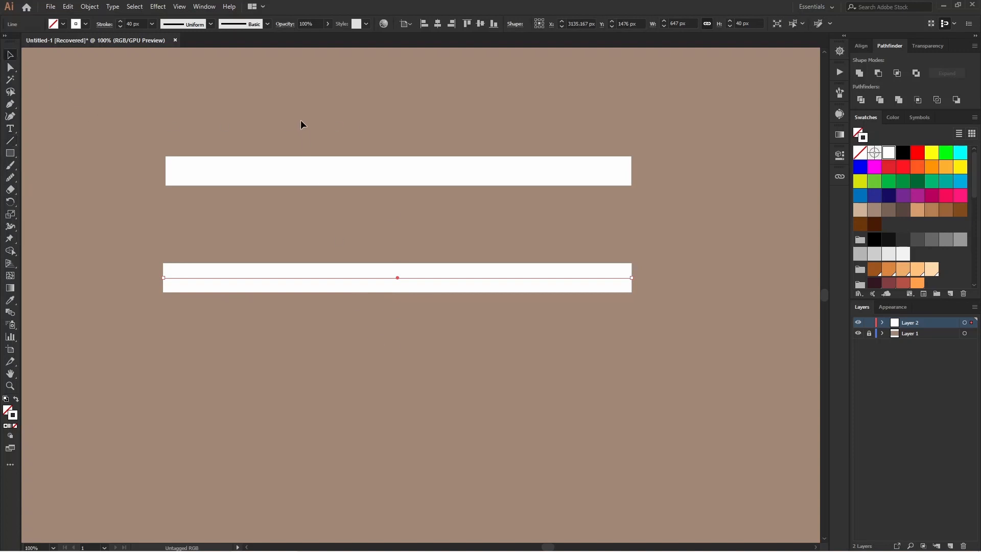
Apply the triangular tapering variable width profile to the upper line and the lower line.
click(331, 178)
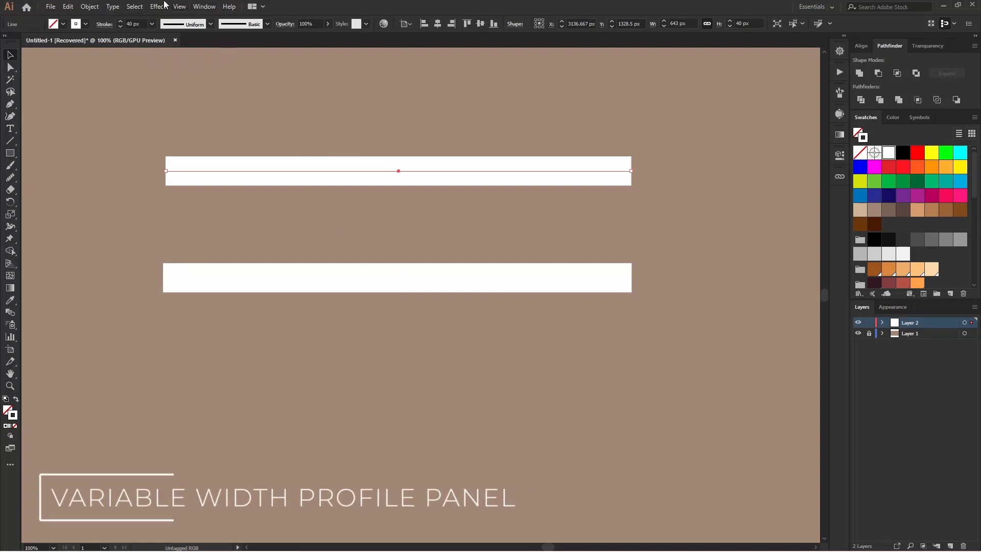
click(211, 25)
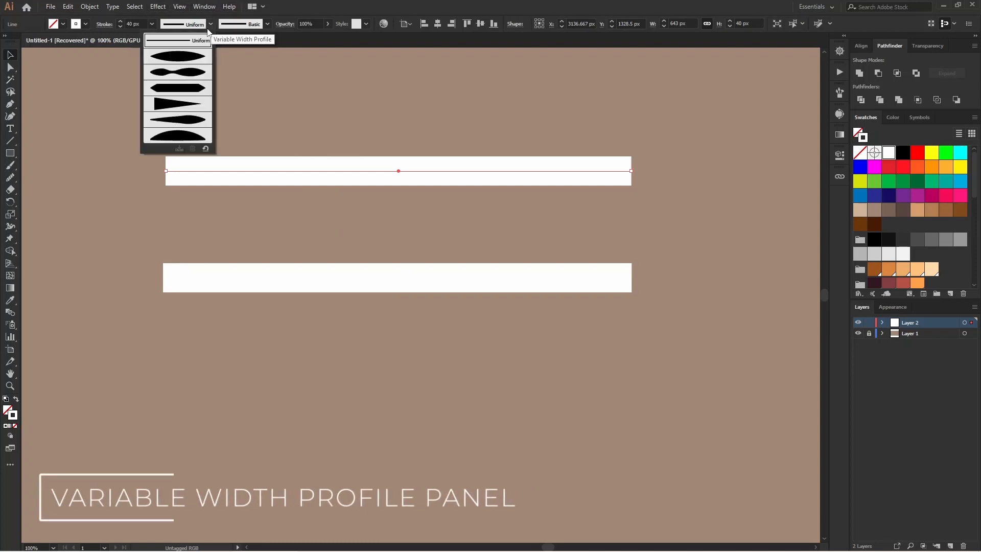
click(183, 105)
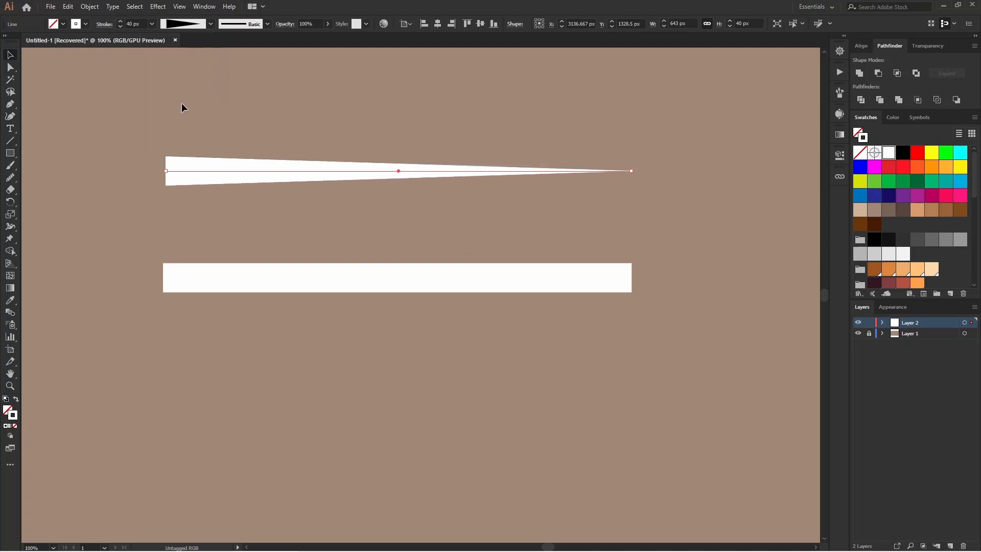
drag(324, 240, 386, 348)
click(210, 23)
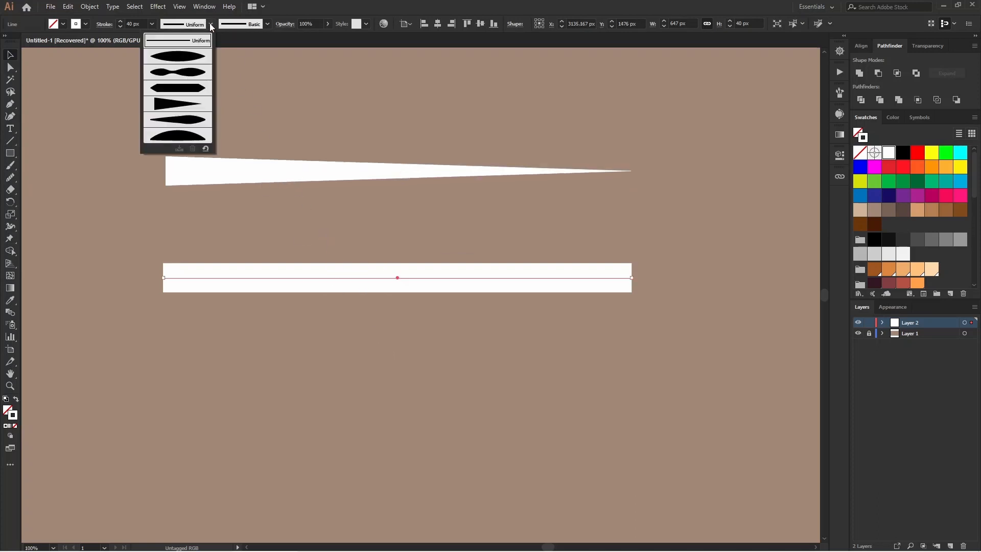
click(180, 100)
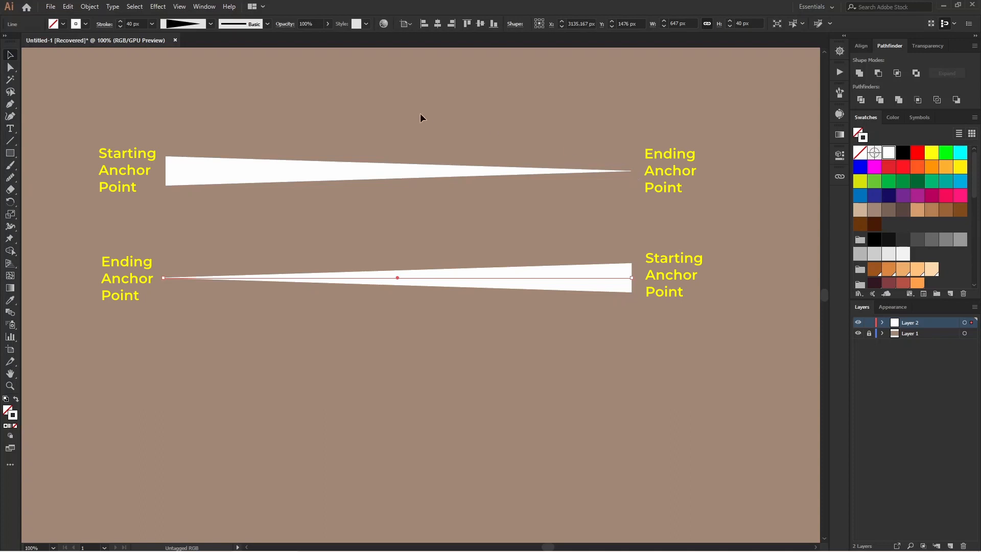
Reverse the taper of both lines by picking each one's starting anchor point with the Pen tool, and select all objects.
click(429, 170)
drag(584, 247, 525, 375)
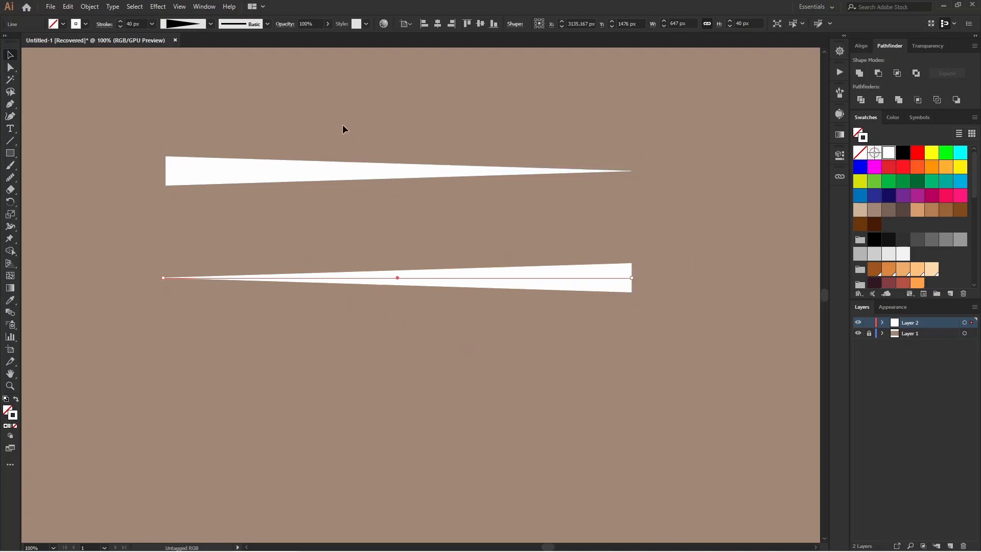
drag(366, 205, 367, 206)
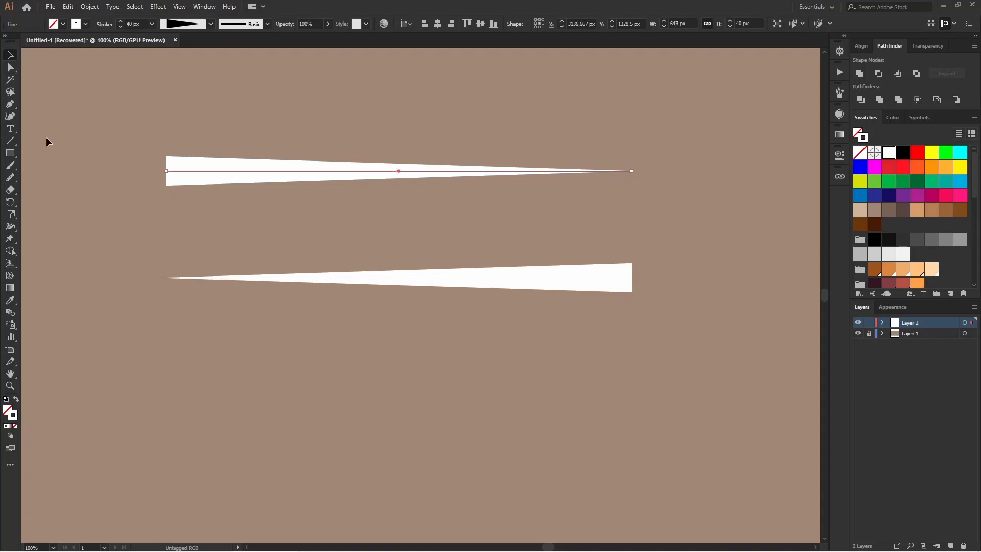
click(11, 106)
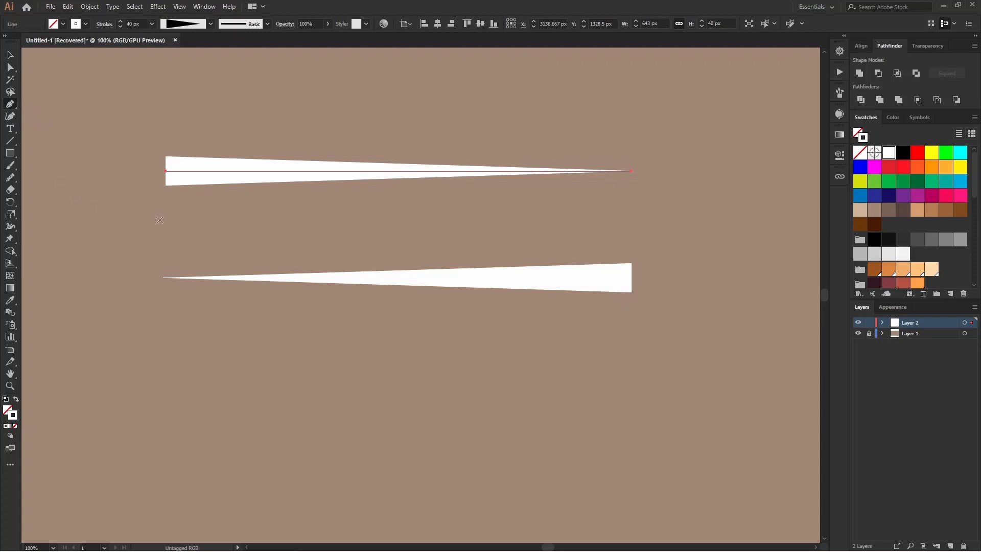
click(166, 171)
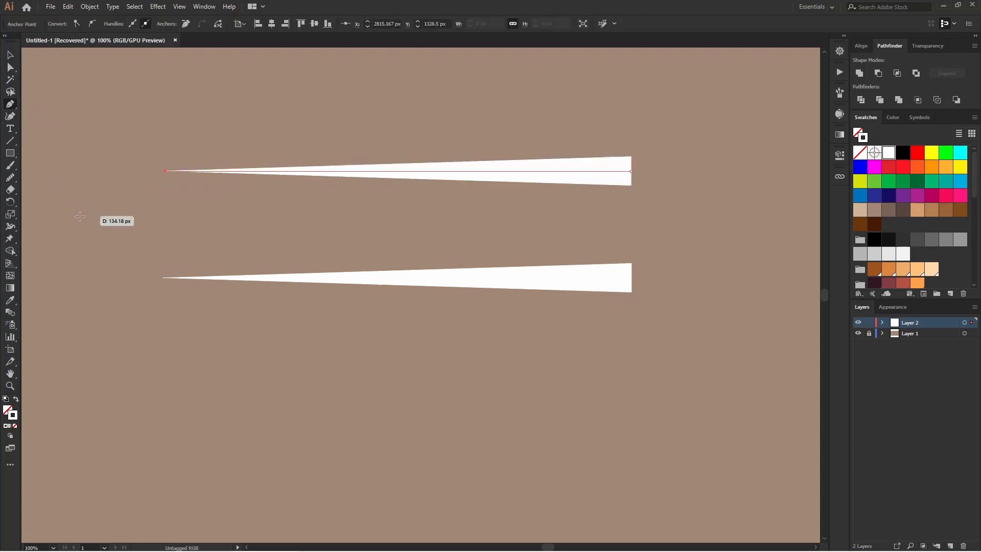
key(Escape)
click(632, 279)
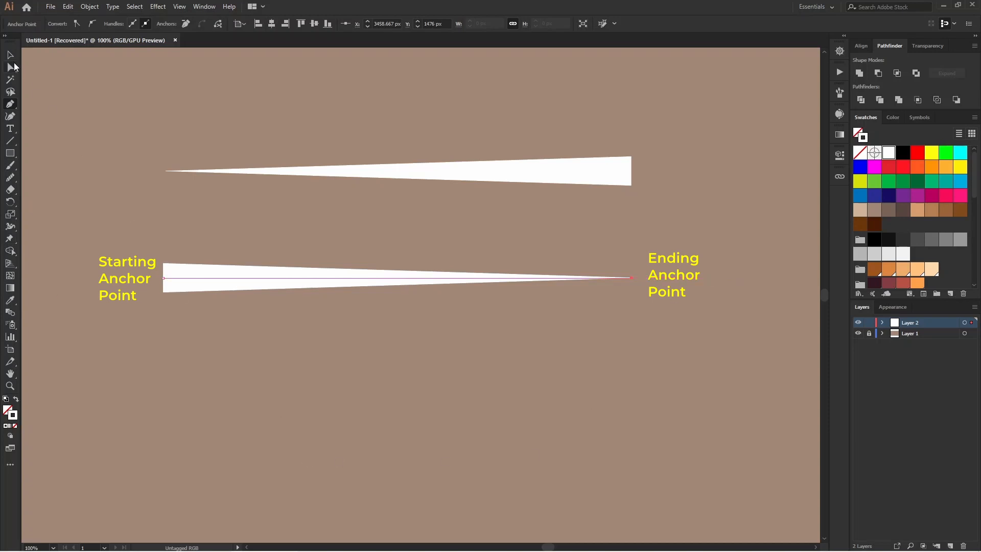
click(10, 55)
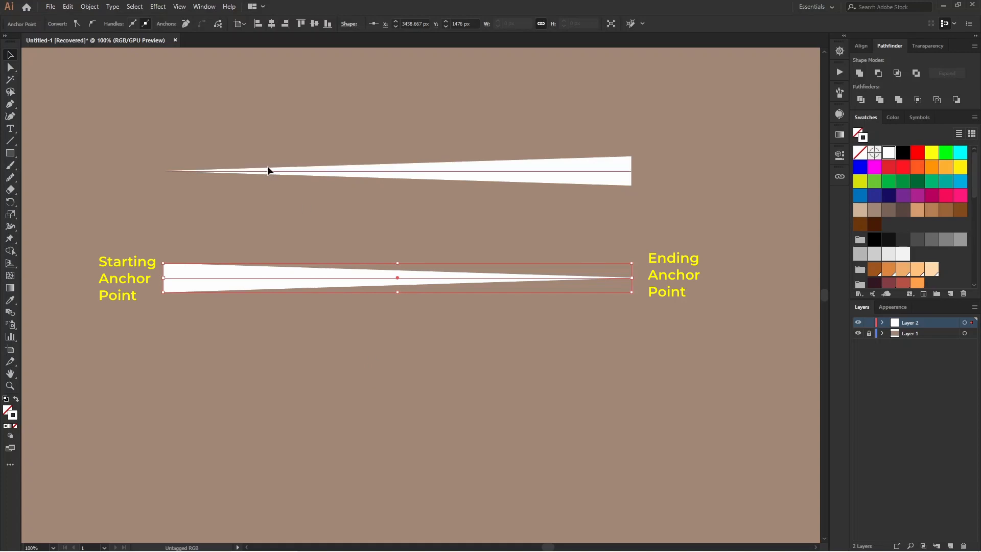
key(ctrl+a)
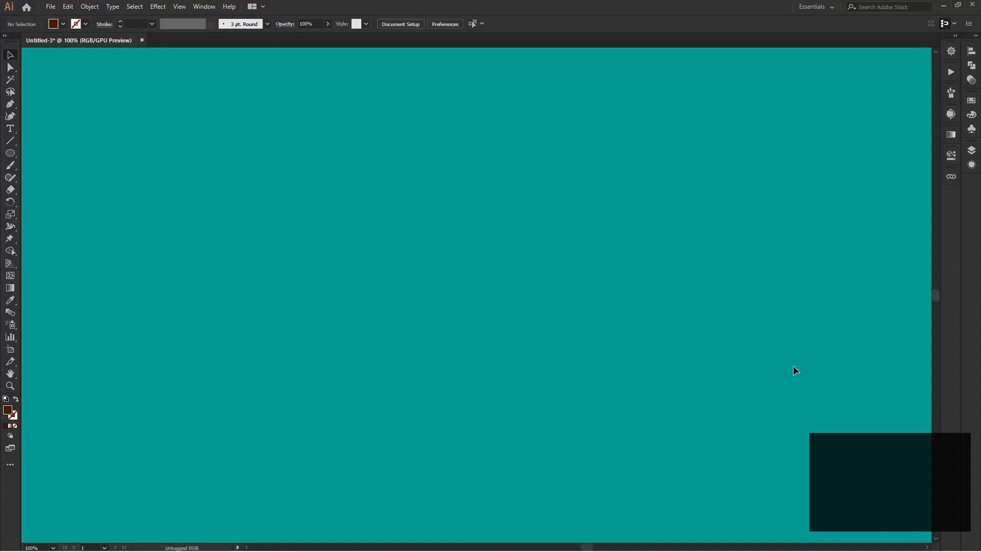
Draw a white-filled 300 x 300 px circle without a stroke and move it to the left part of the artwork.
click(973, 104)
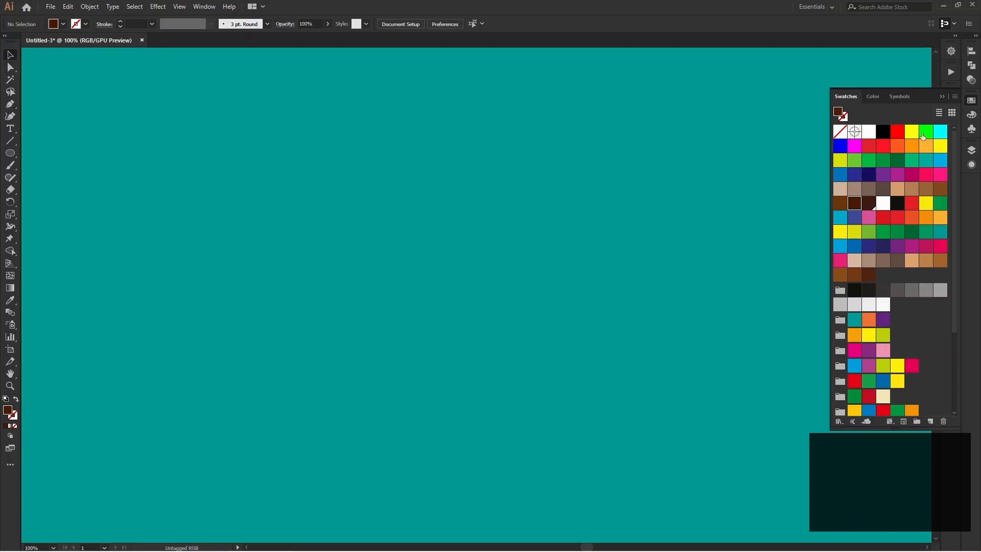
click(869, 131)
click(10, 153)
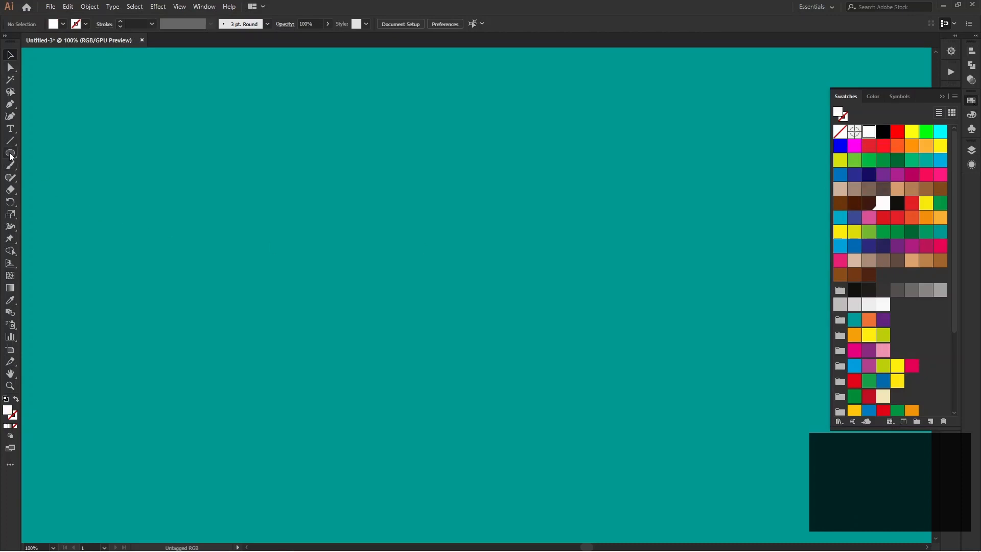
click(324, 232)
click(465, 287)
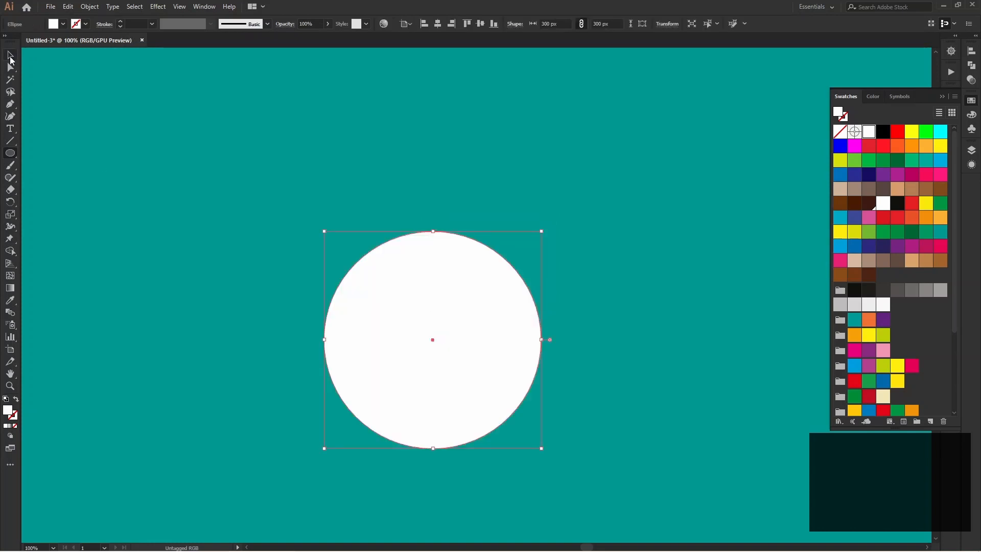
click(10, 56)
drag(496, 354, 255, 266)
Fill the circle with black and place a copy level with it to its right.
click(883, 132)
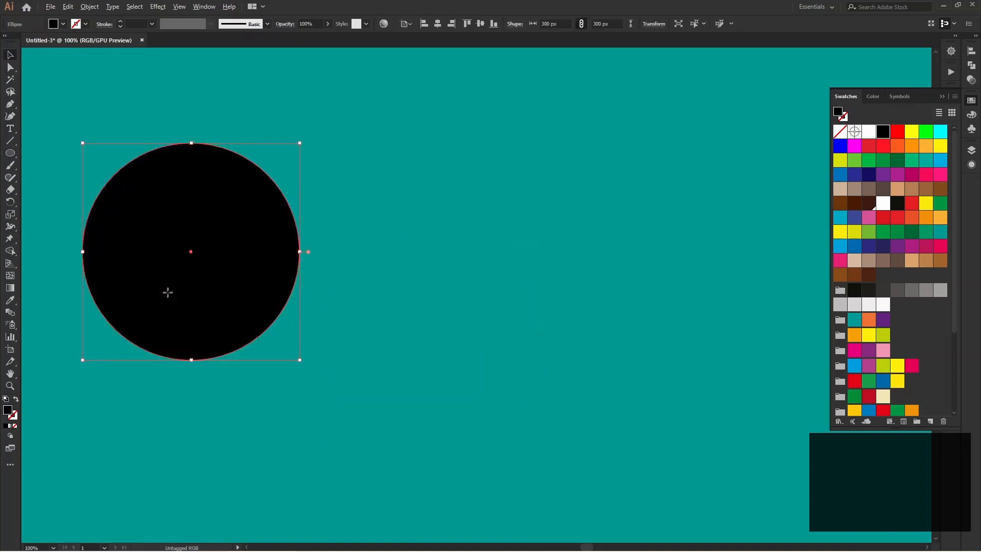
drag(167, 292, 479, 295)
Apply a Feather effect with a 90 px radius to the left black circle, with the preview on.
click(230, 256)
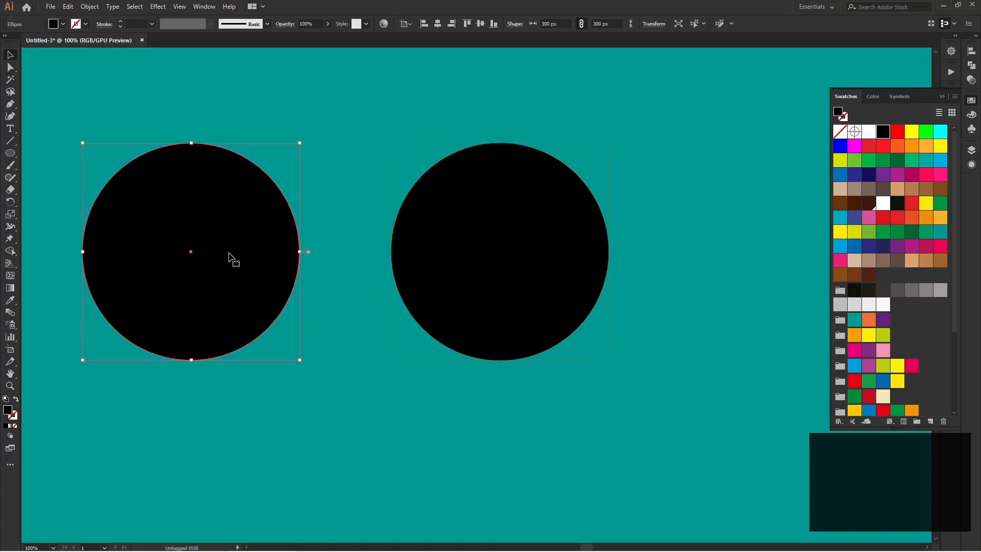
click(159, 7)
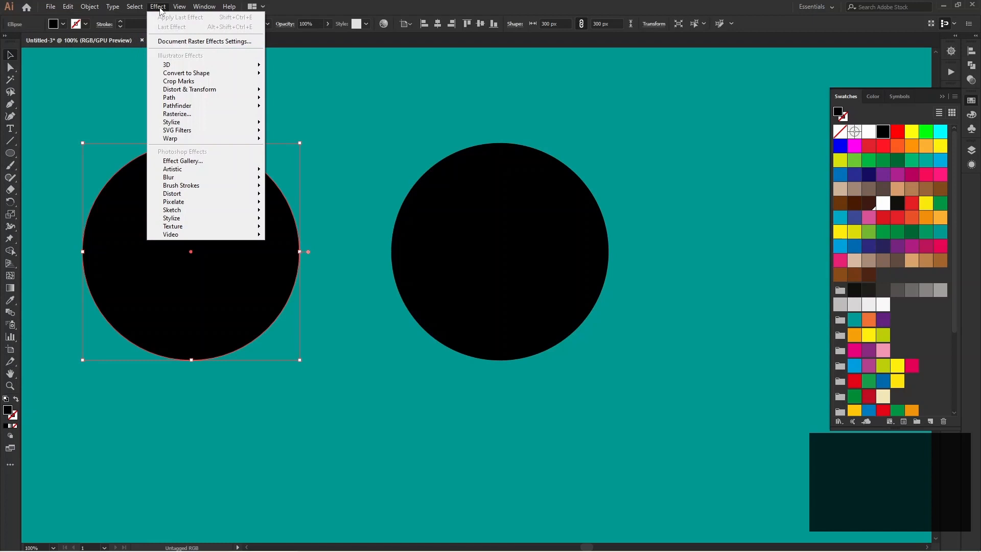
mouse_move(182, 125)
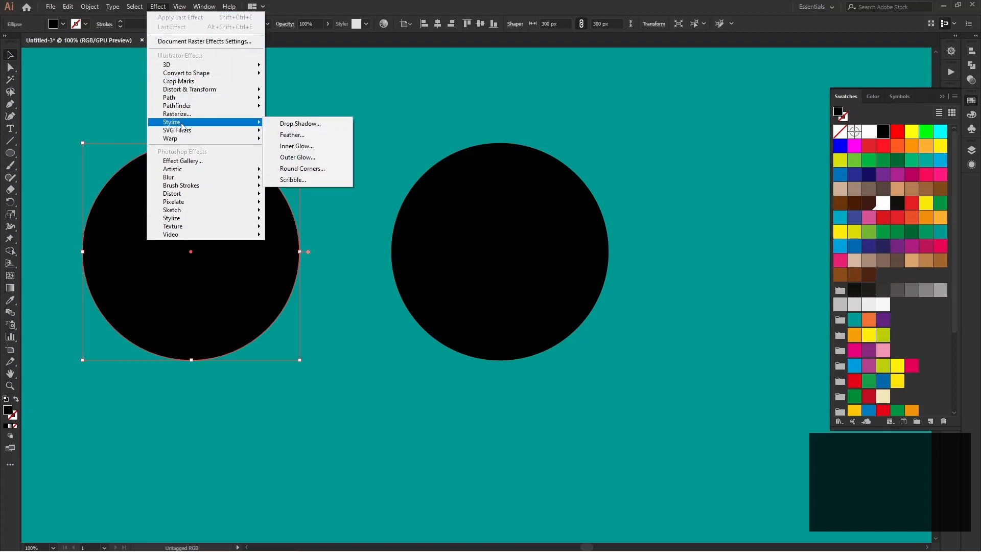
click(327, 136)
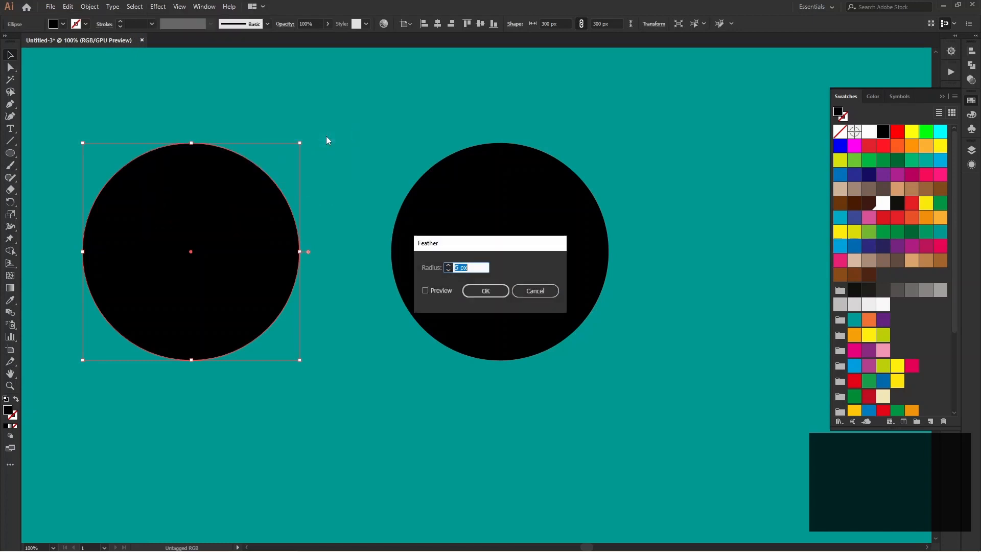
click(480, 268)
scroll(481, 268, up, 10)
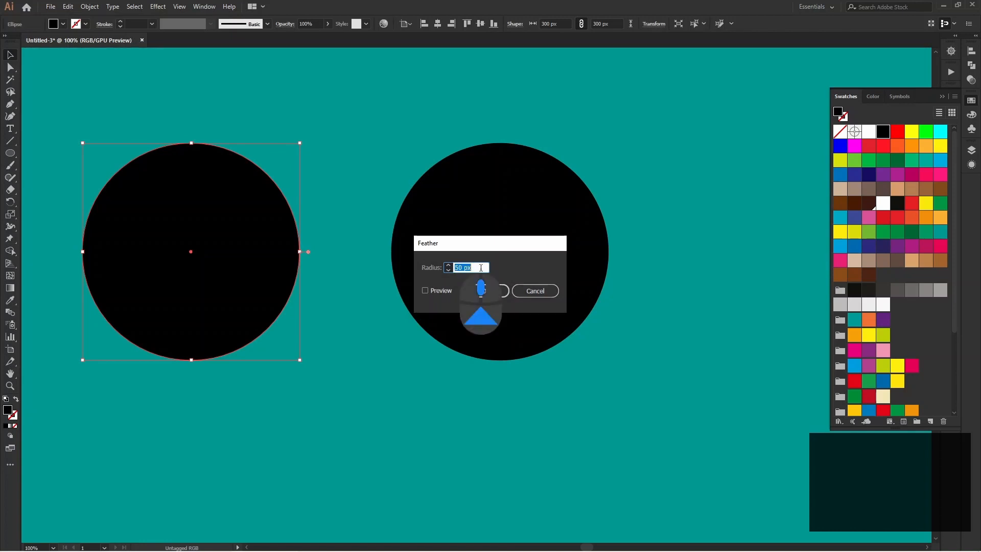
click(437, 296)
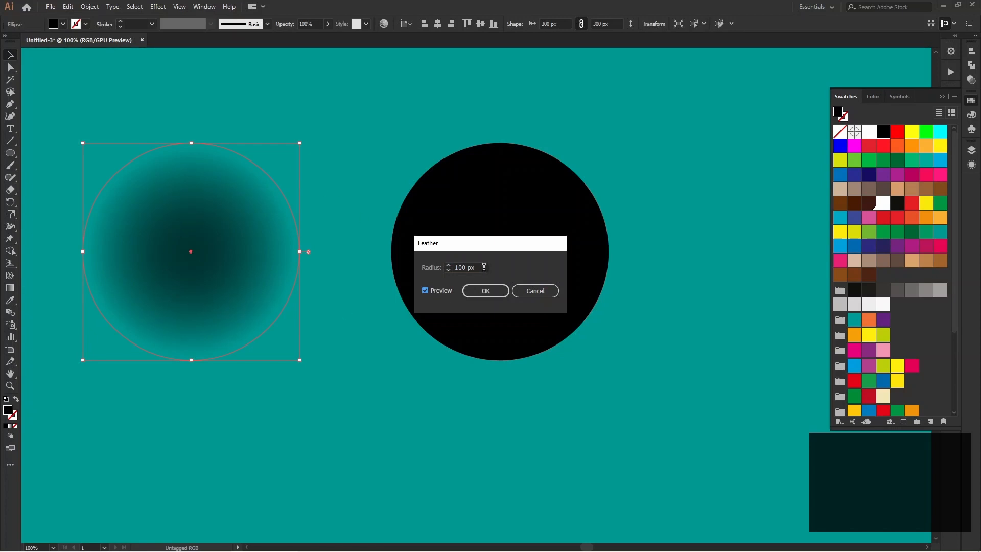
scroll(484, 267, down, 1)
scroll(481, 267, up, 1)
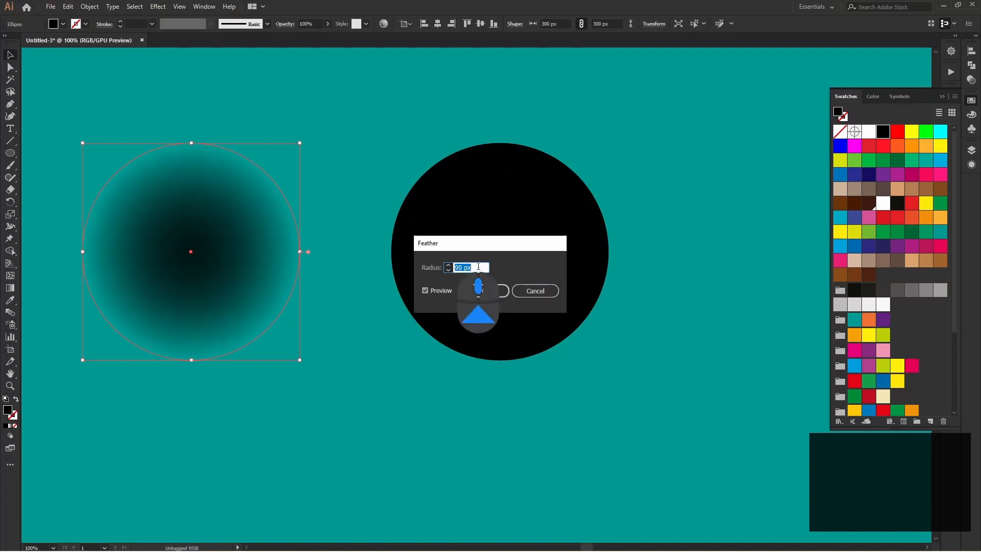
scroll(478, 266, down, 1)
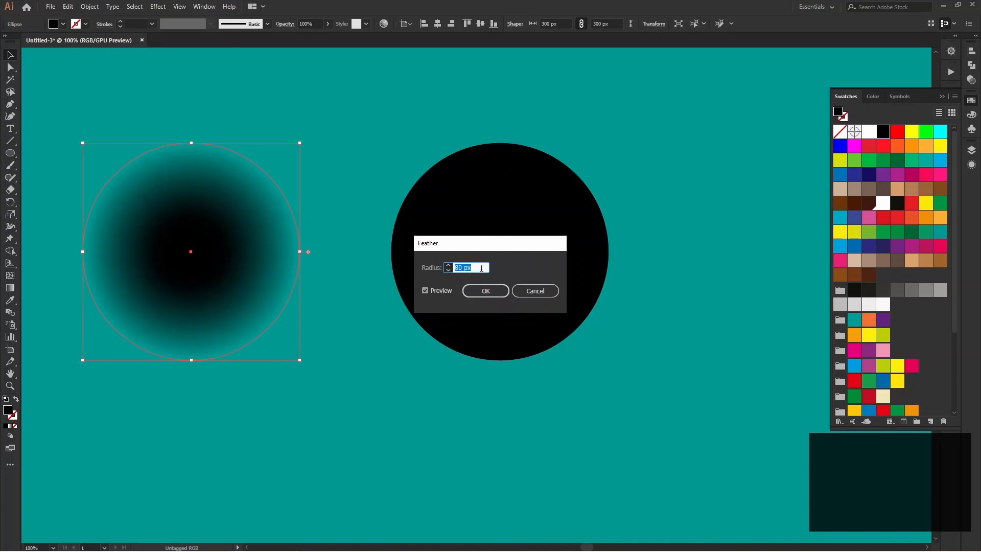
scroll(482, 267, up, 1)
click(492, 293)
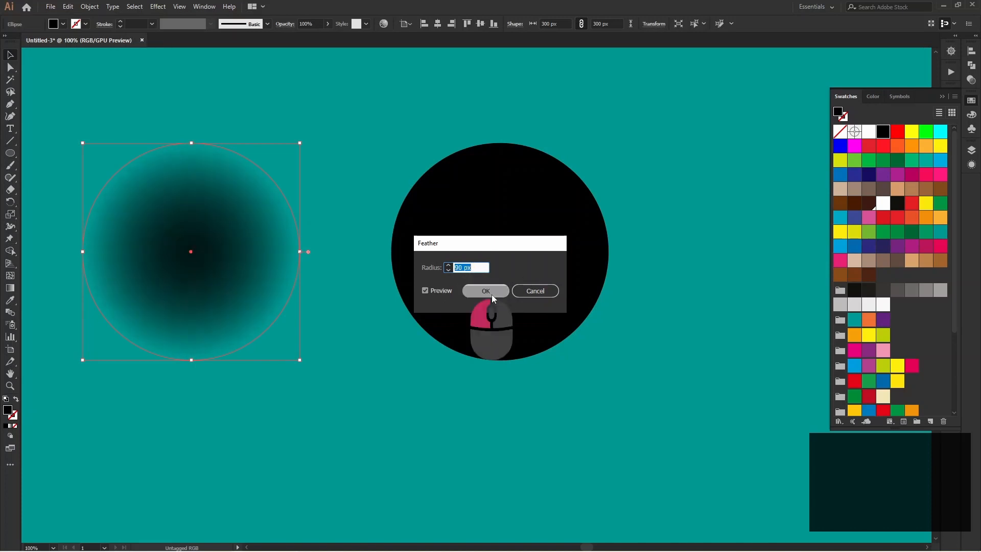
Apply a Gaussian Blur to the right black circle, previewing a 90 pixel radius before reducing it to 33.6 pixels.
click(501, 174)
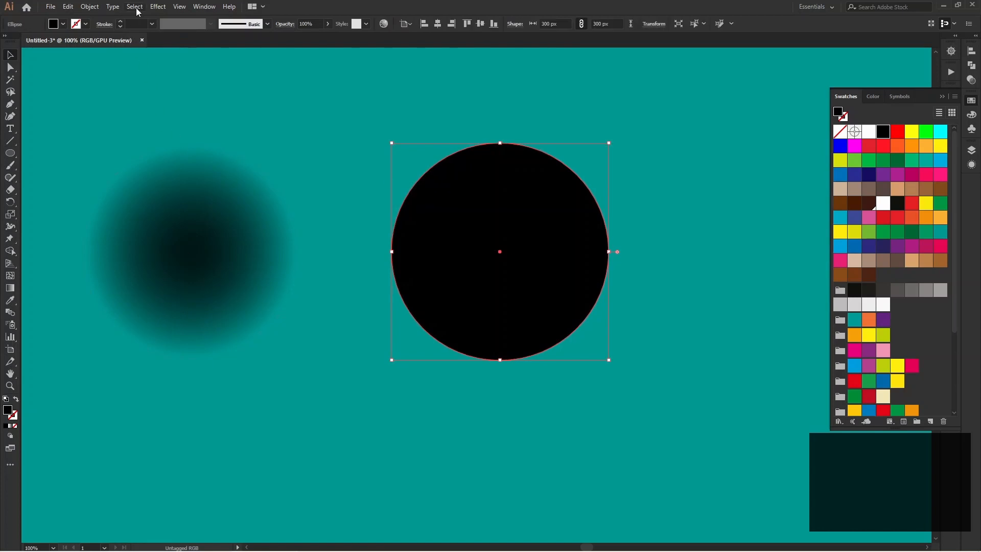
click(159, 7)
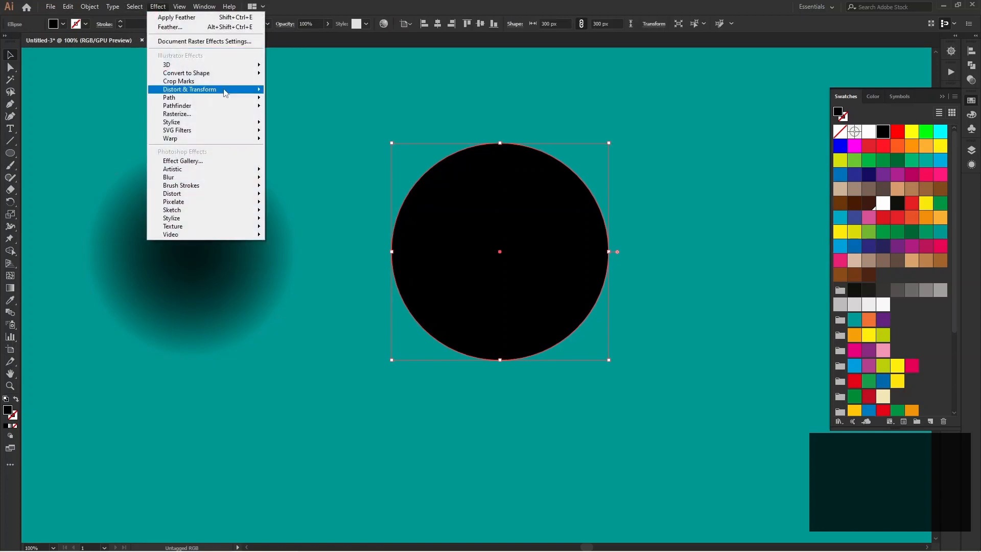
mouse_move(230, 181)
click(327, 179)
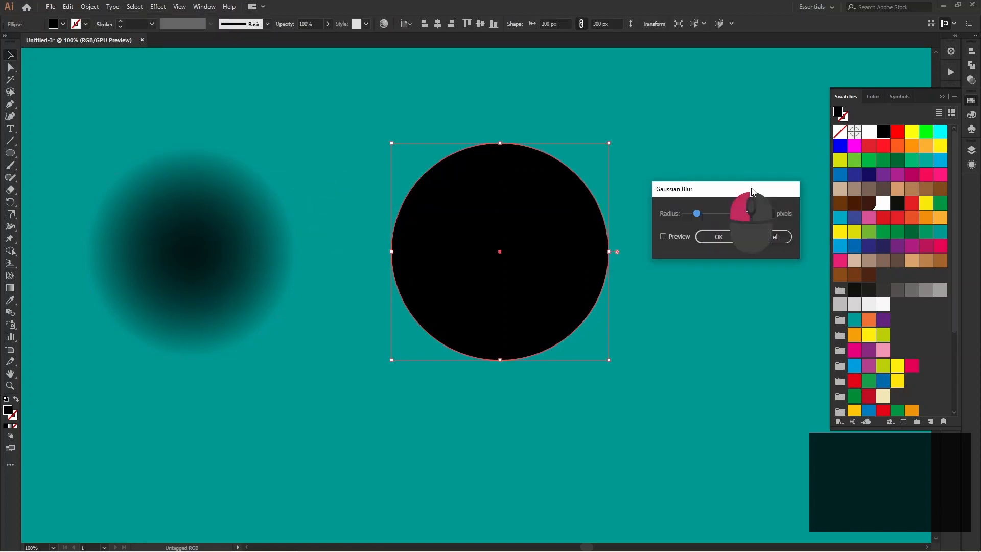
text(90)
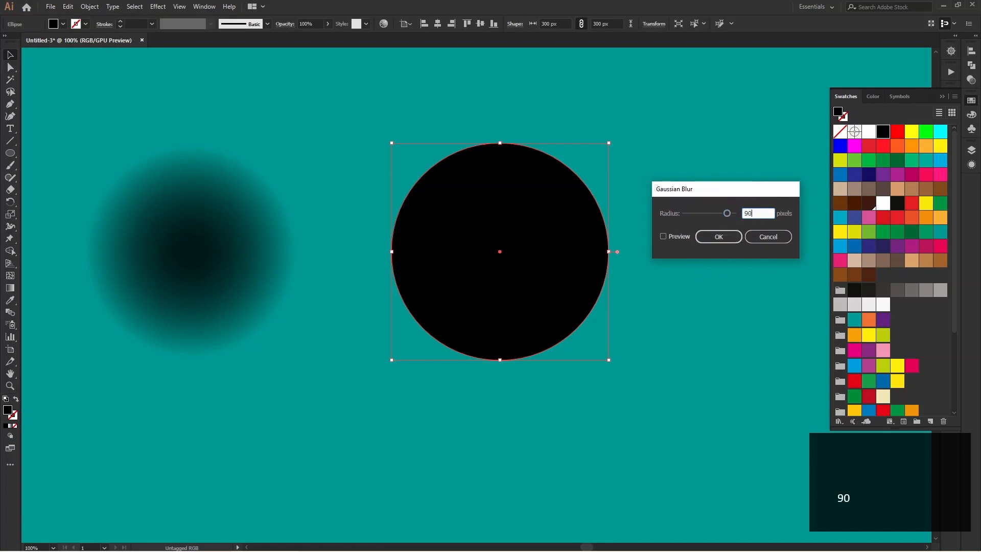
click(679, 236)
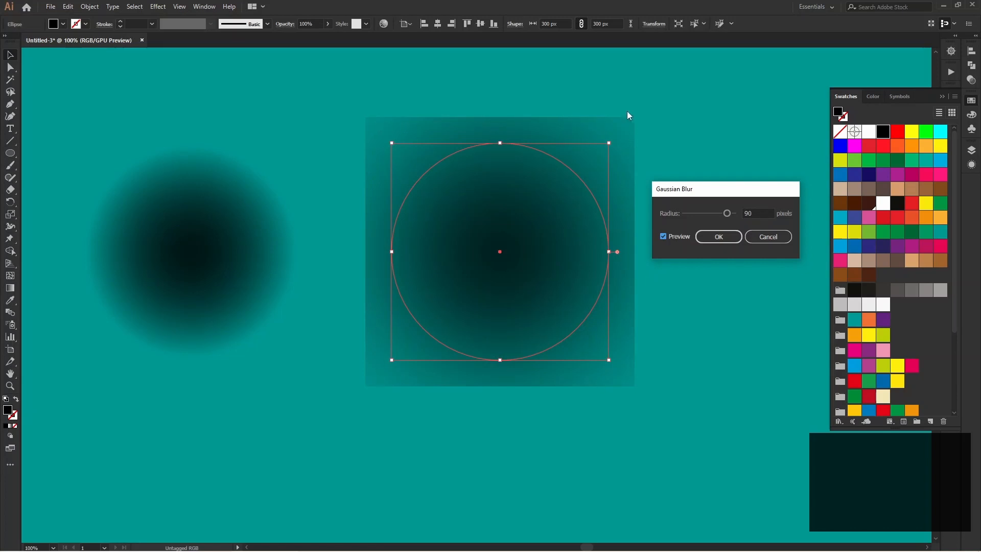
mouse_move(727, 213)
mouse_down()
mouse_move(699, 216)
mouse_move(716, 217)
mouse_up()
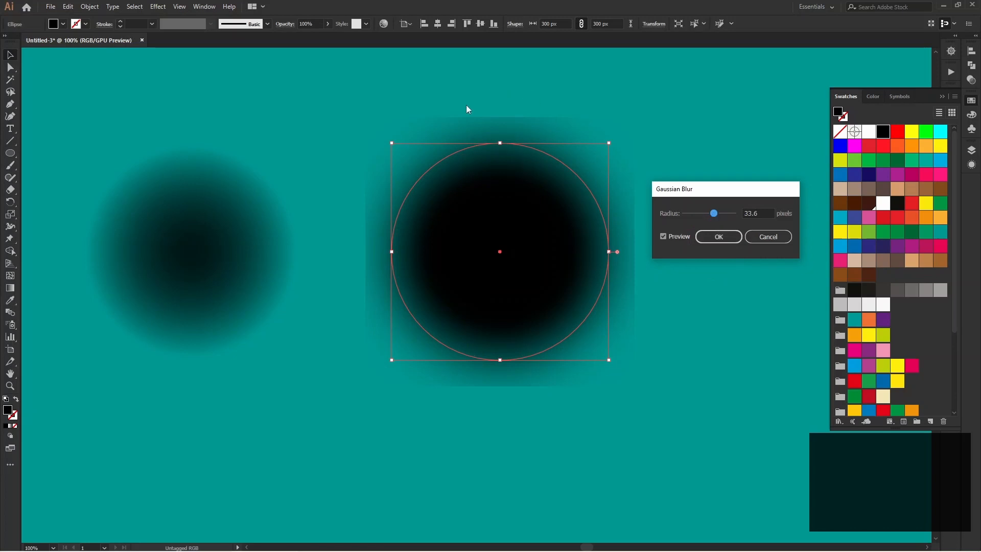
click(718, 236)
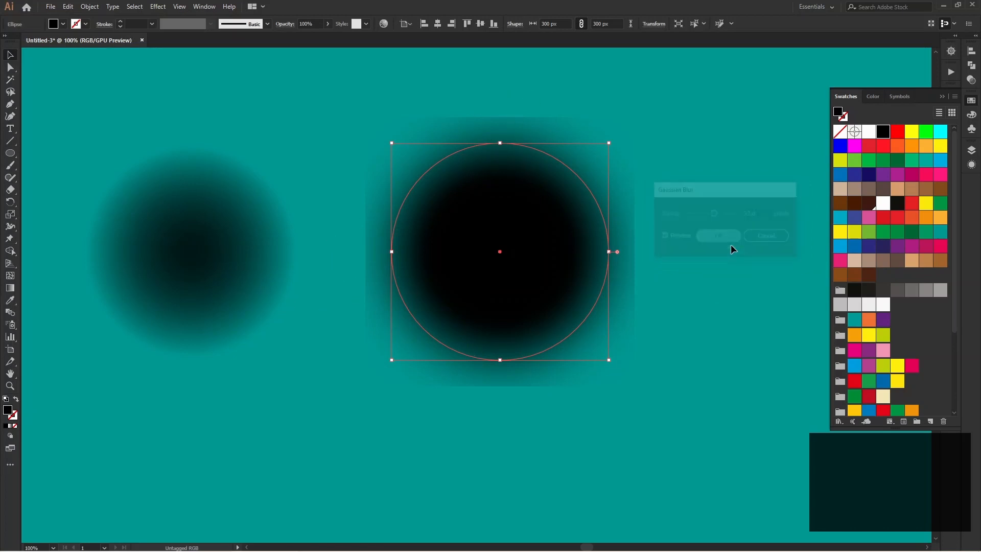
click(234, 254)
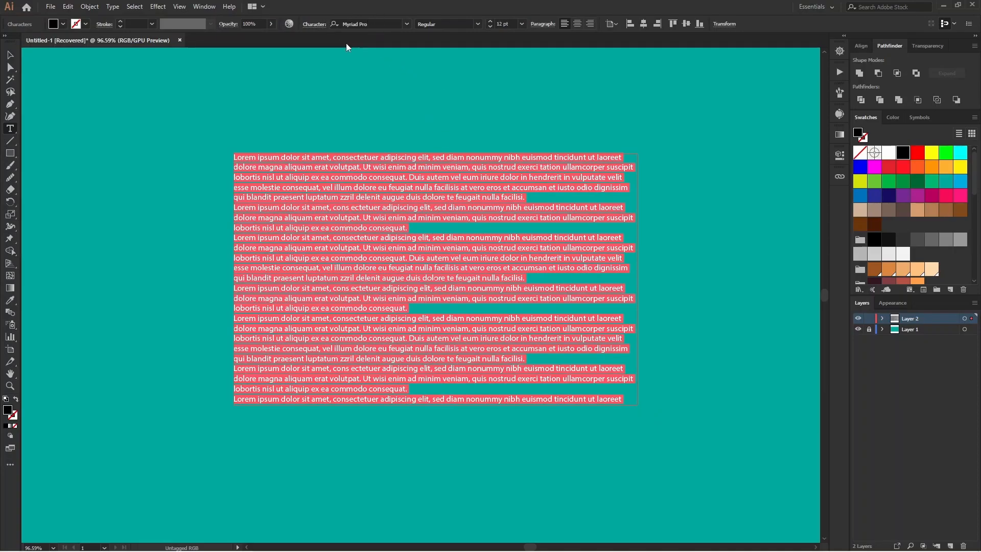
Examine the kerning options available for the selected 12 pt placeholder text.
click(313, 25)
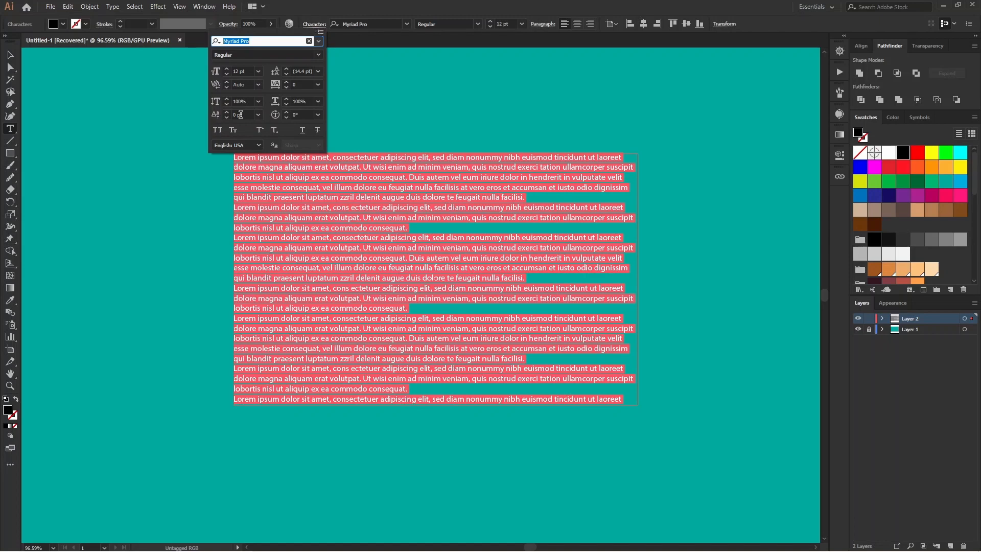
click(258, 85)
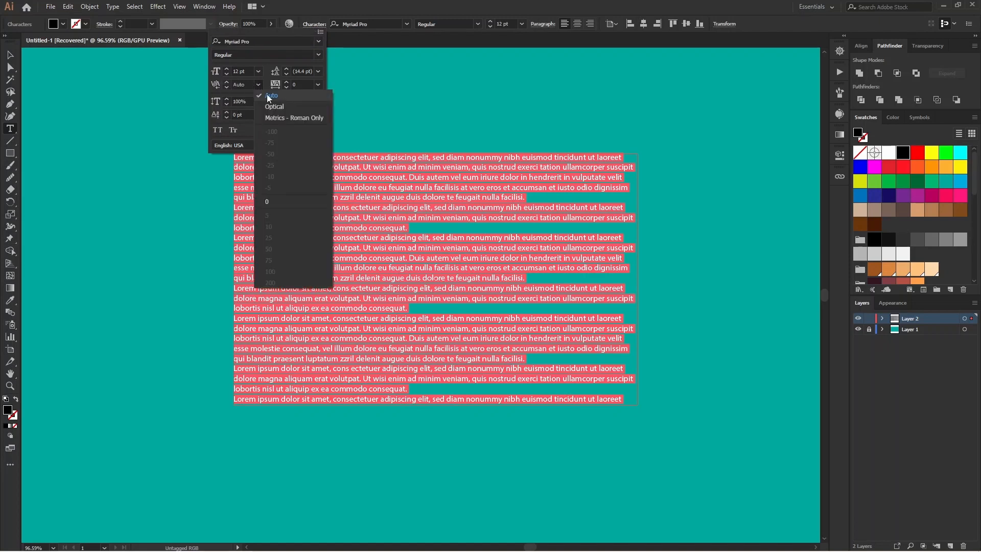
click(259, 85)
click(320, 17)
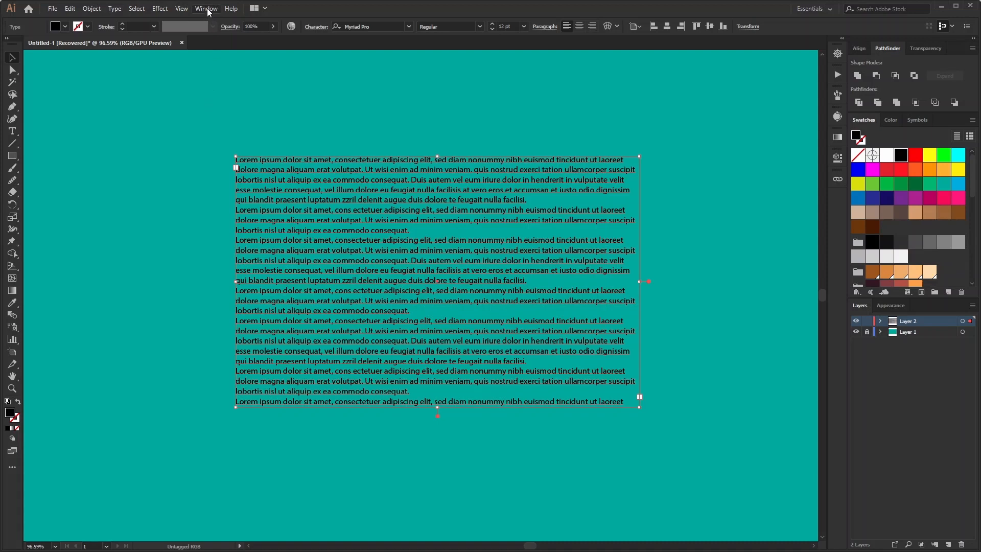
Open the Character Style Options of the Normal Character Style.
click(208, 11)
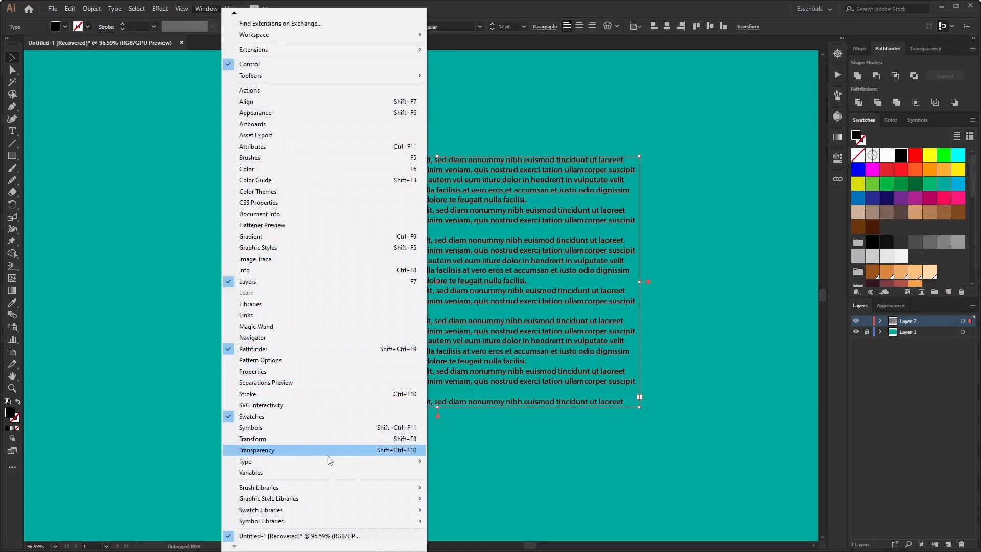
mouse_move(327, 460)
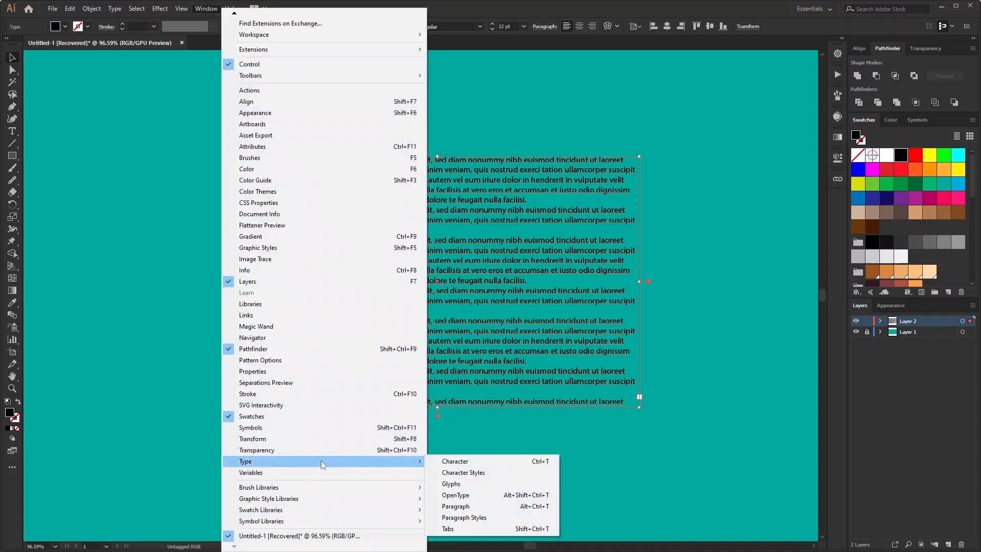
click(490, 470)
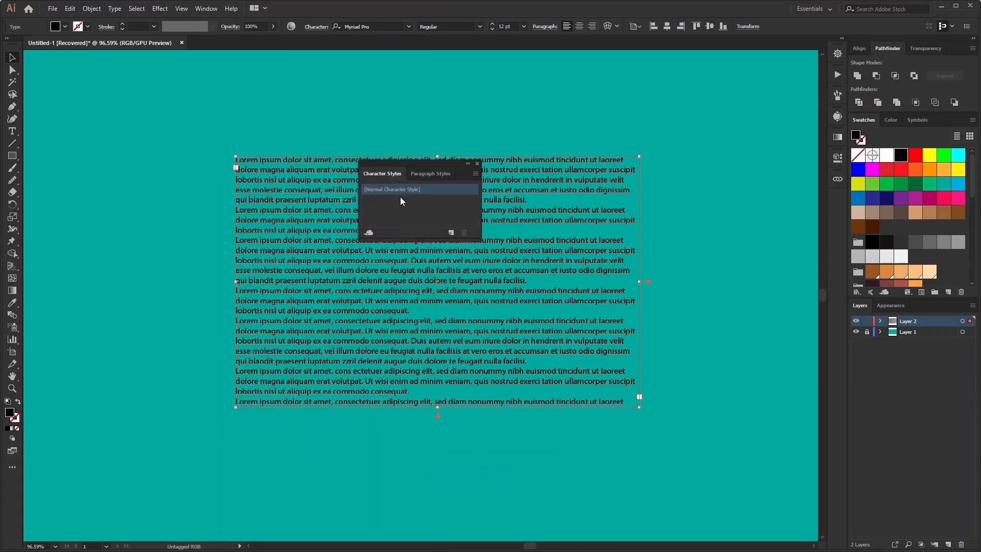
click(475, 174)
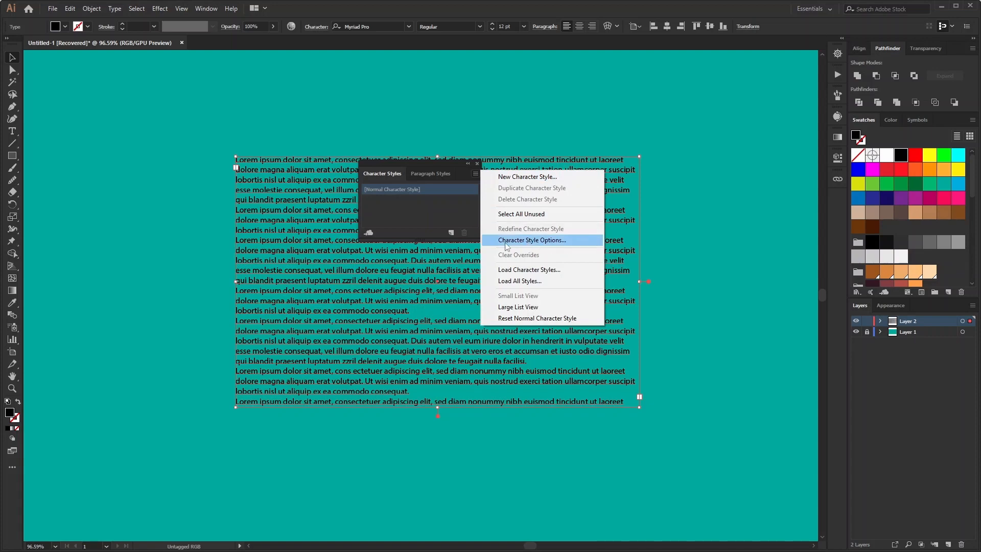
click(562, 241)
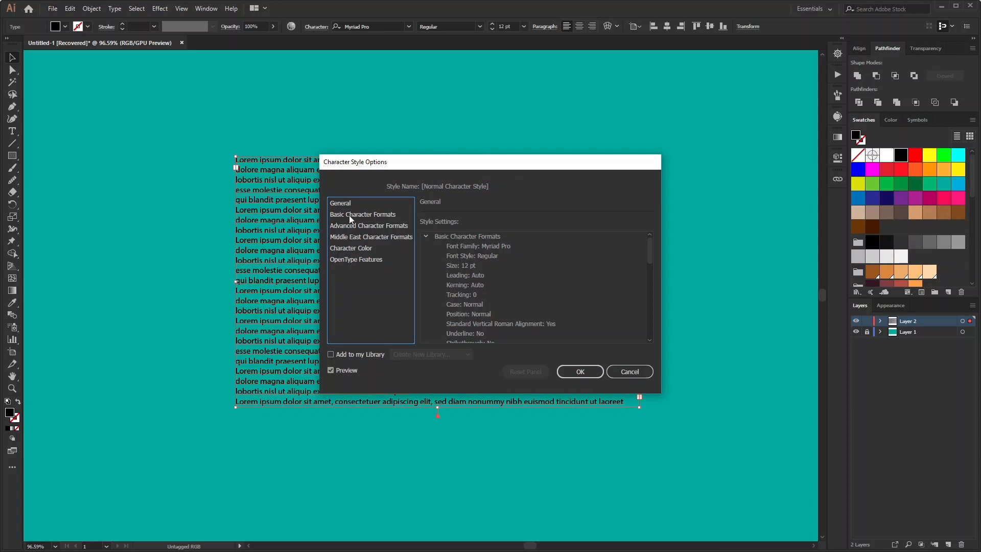
Set the font family to Montserrat in the style's Basic Character Formats.
click(384, 216)
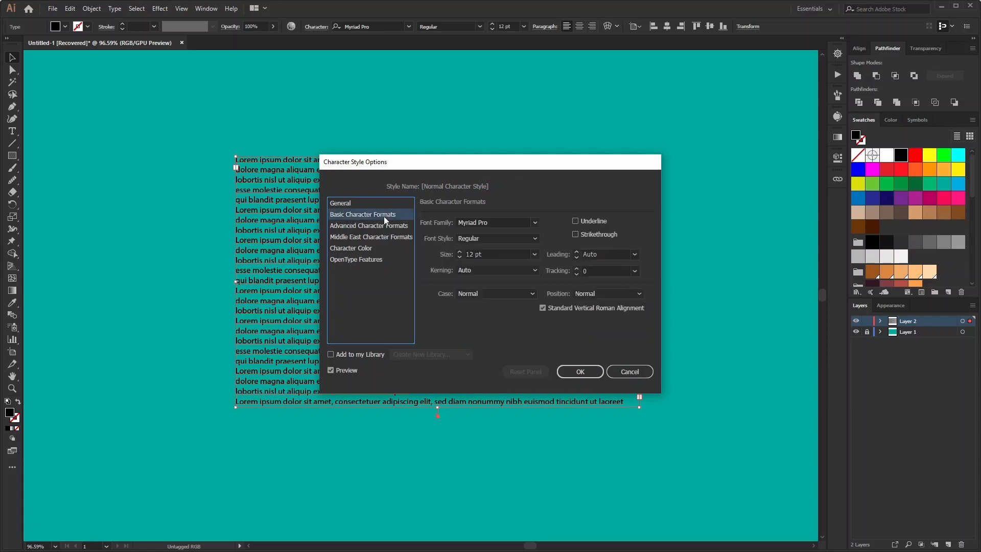
click(520, 223)
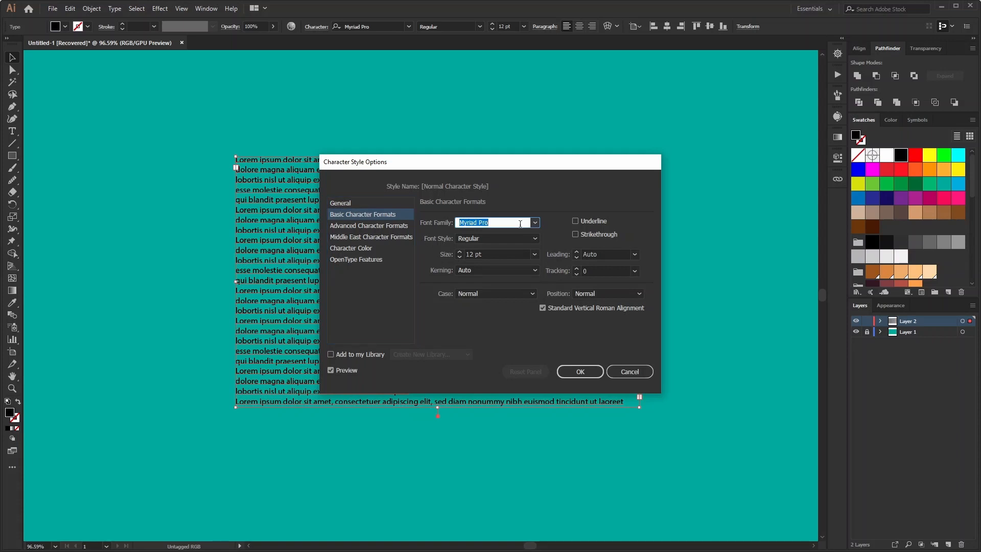
text(Montserrat)
click(532, 225)
Preview several Montserrat weights, including SemiBold, and set the character style's font style to Medium.
click(504, 234)
click(517, 240)
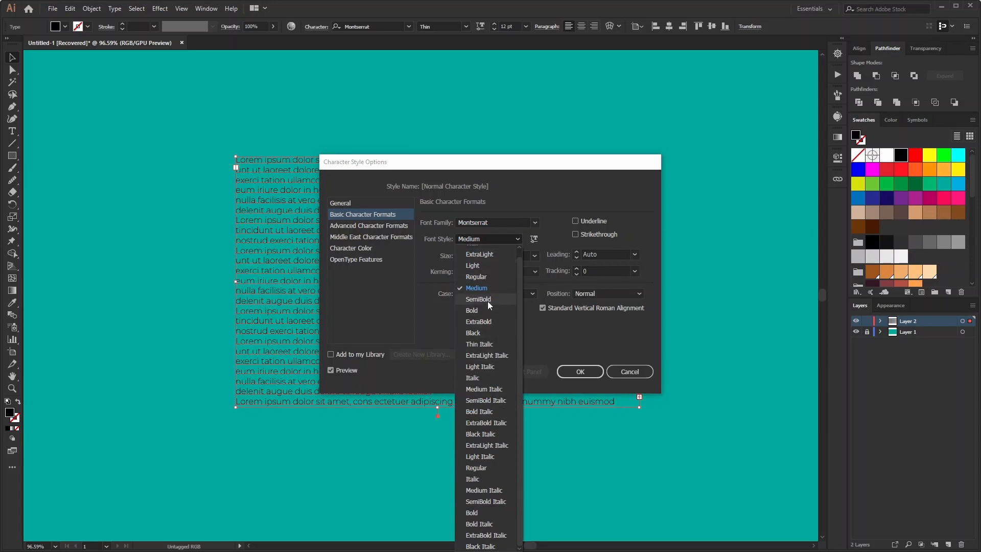
key(Escape)
click(508, 238)
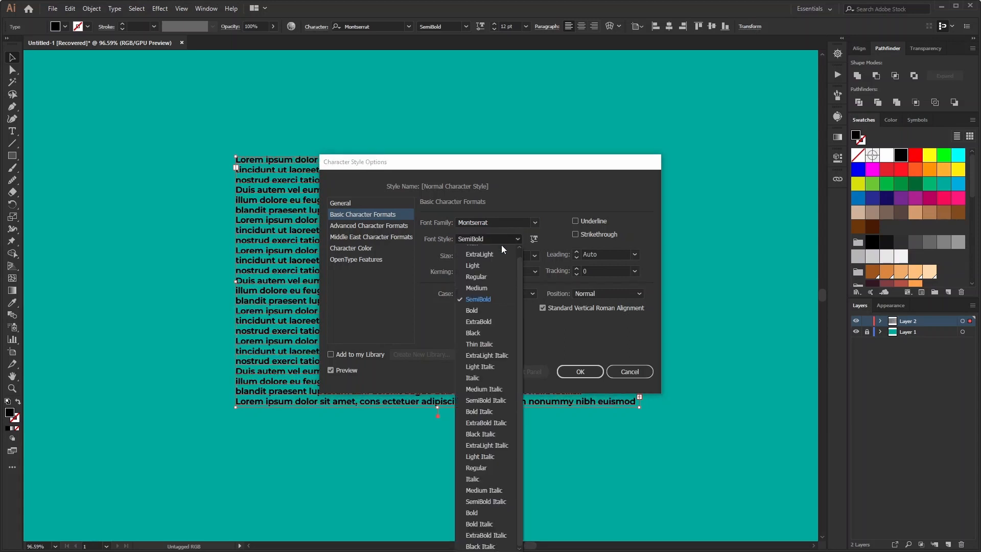
click(479, 309)
click(503, 239)
click(482, 276)
click(516, 240)
click(501, 277)
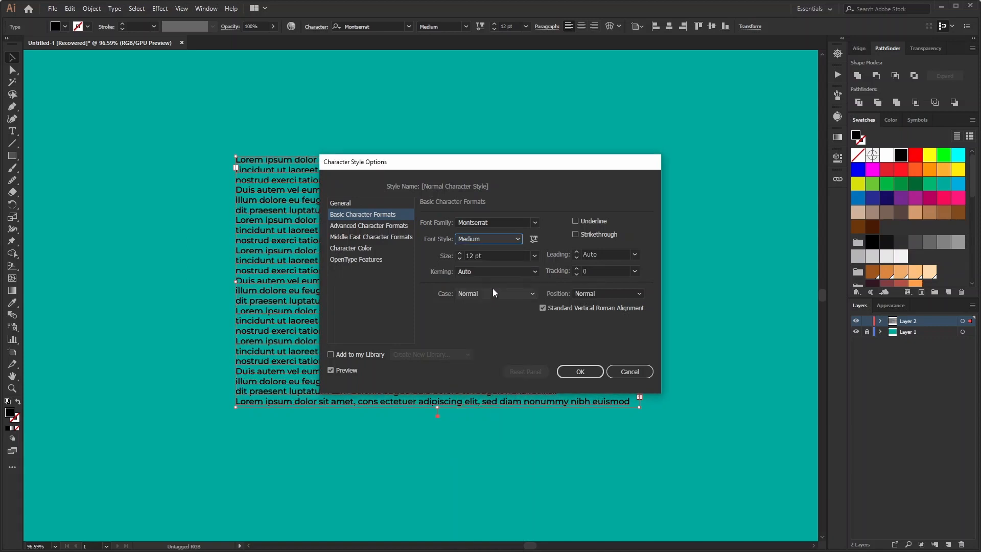
Set the character style's size to 18 pt and its kerning to Optical.
click(535, 256)
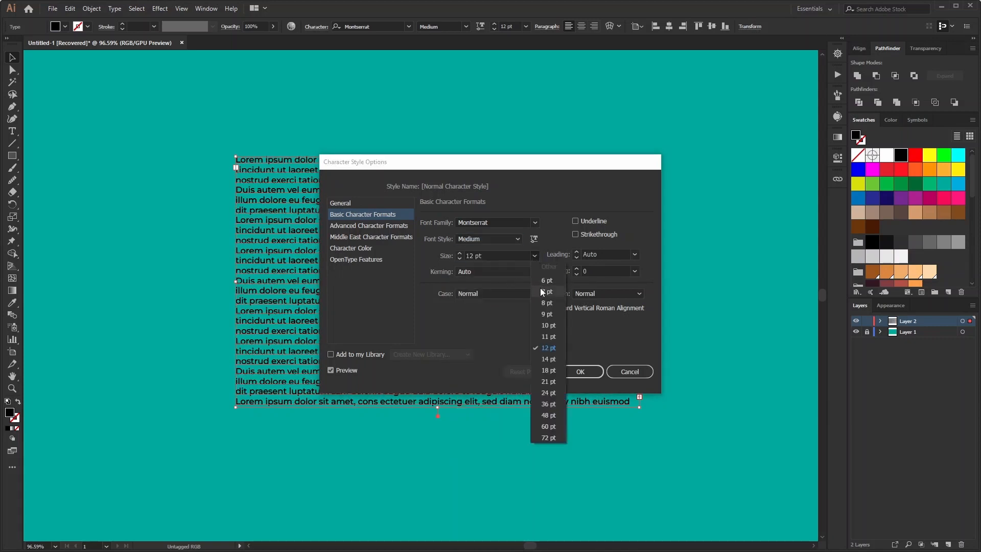
click(546, 371)
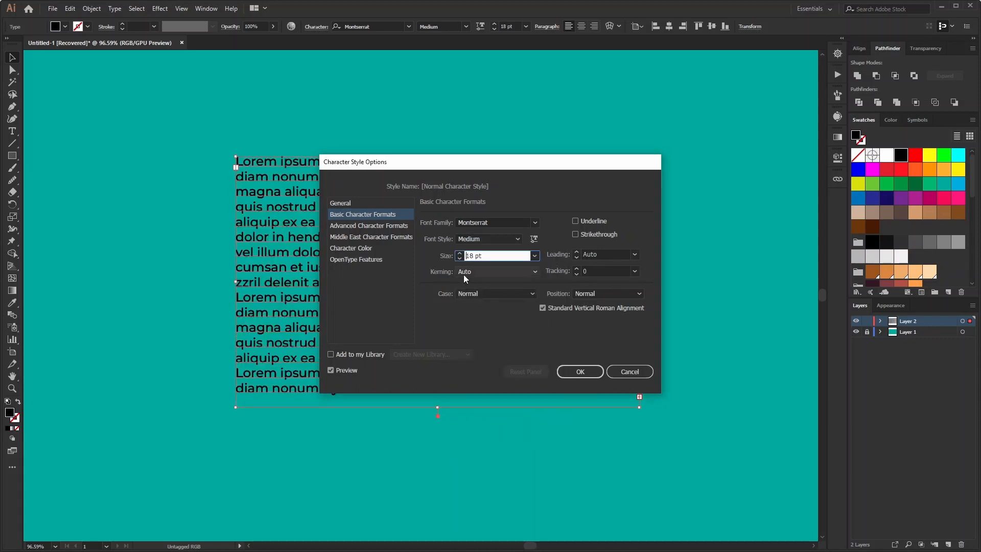
click(506, 271)
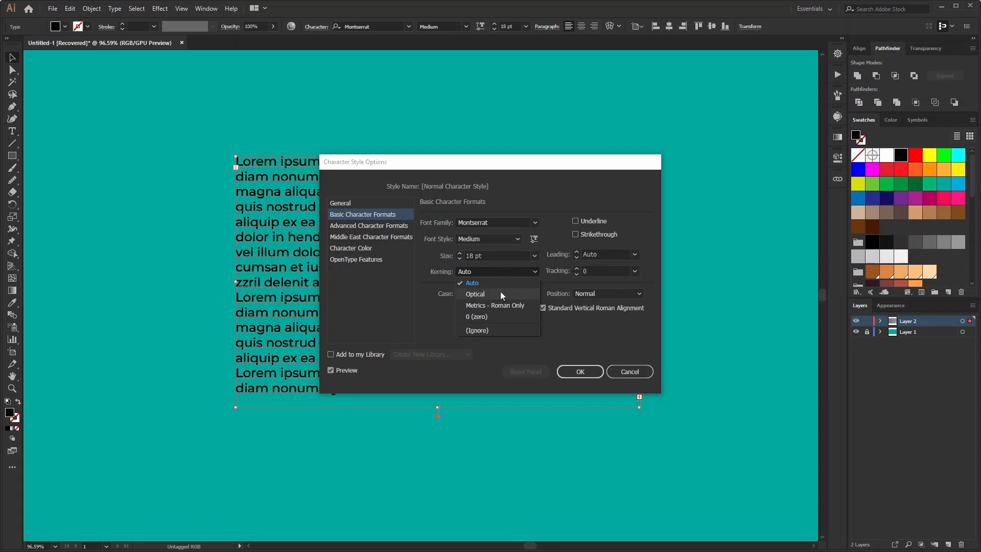
click(503, 295)
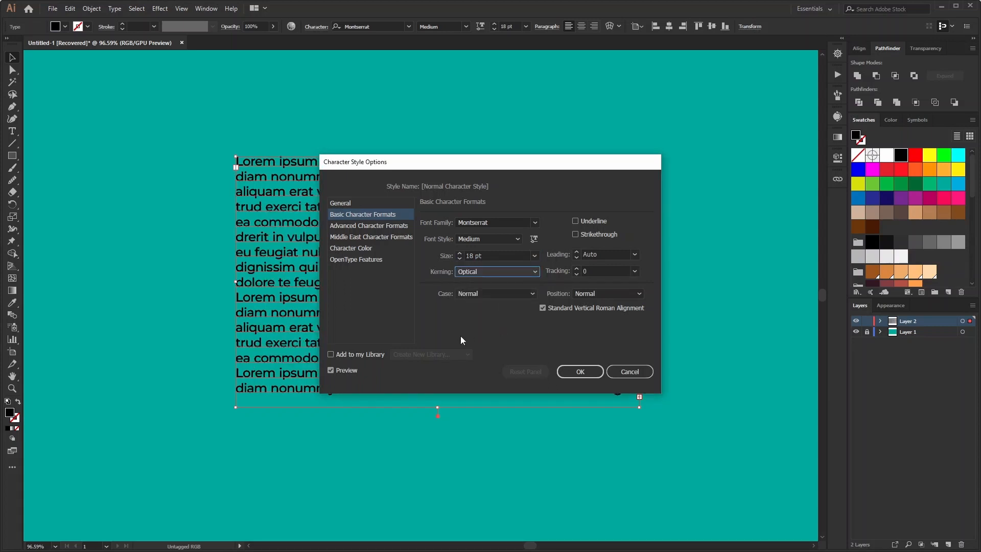
Check the Case and Position choices, keep both at Normal, and apply the character style options.
click(501, 295)
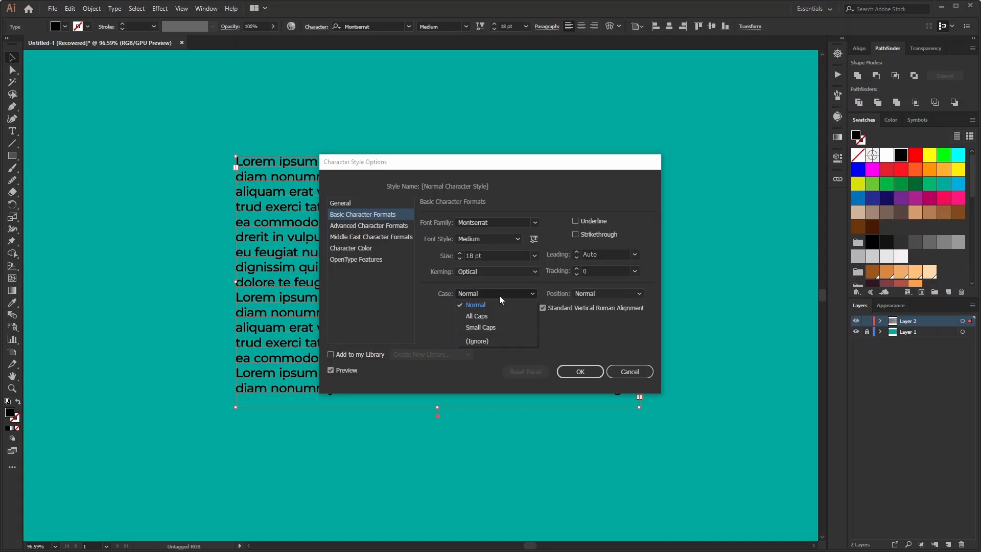
click(608, 329)
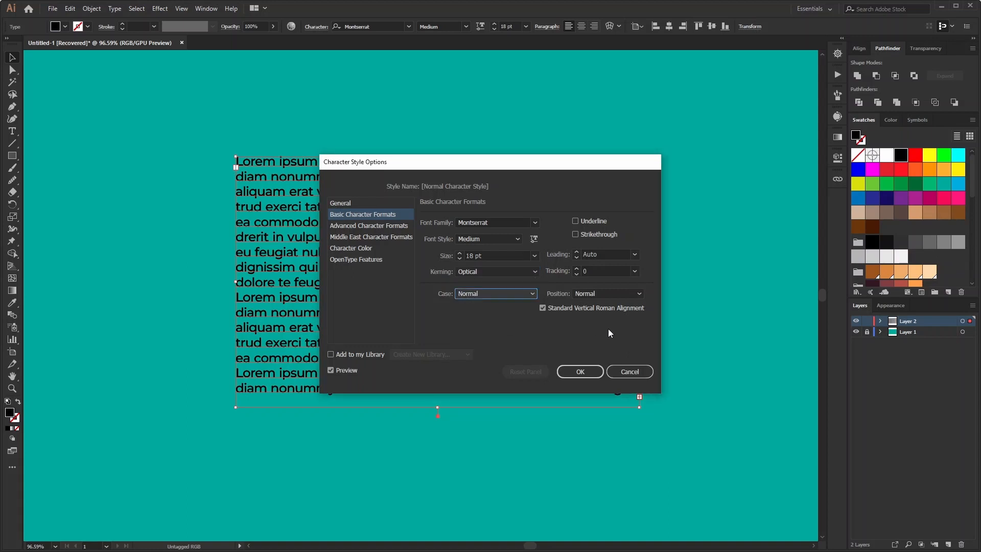
click(607, 293)
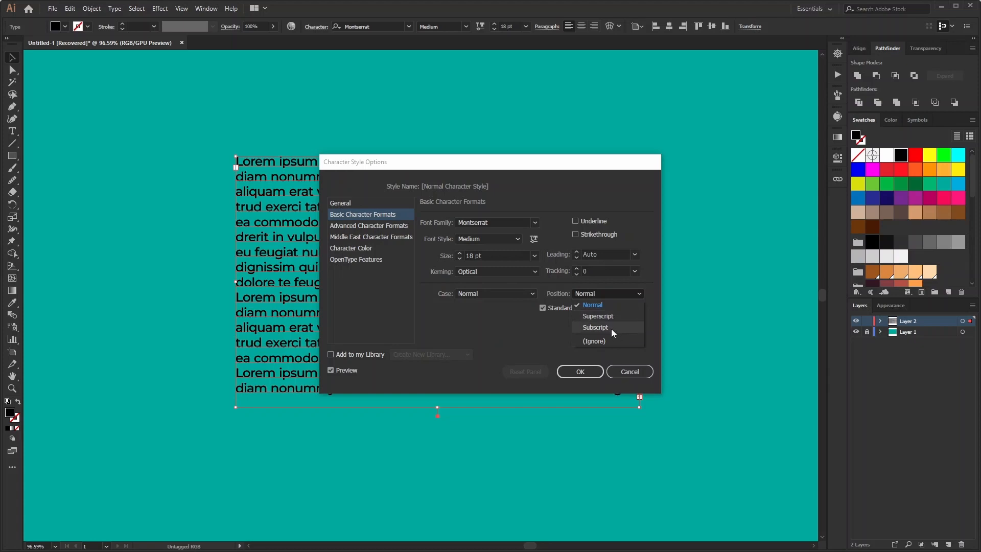
click(540, 331)
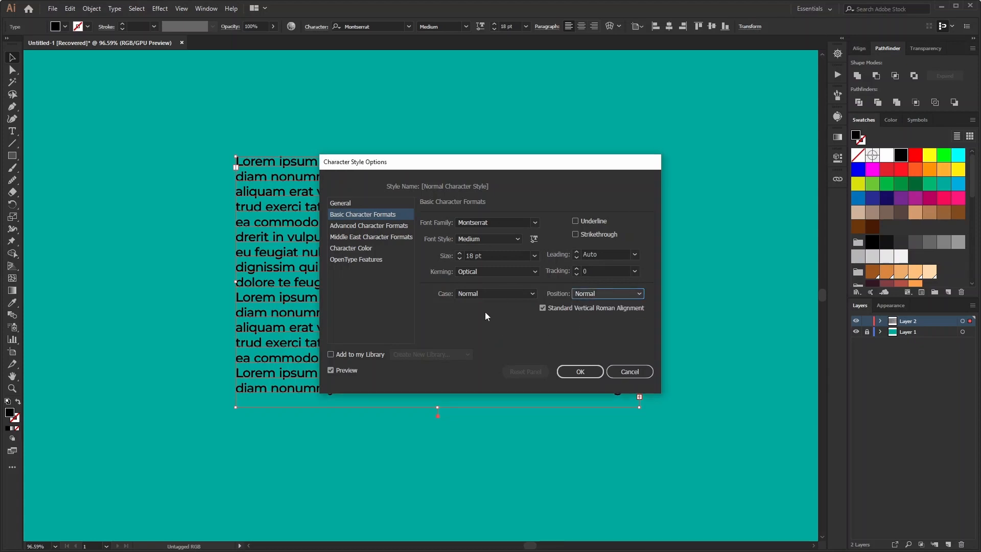
click(580, 372)
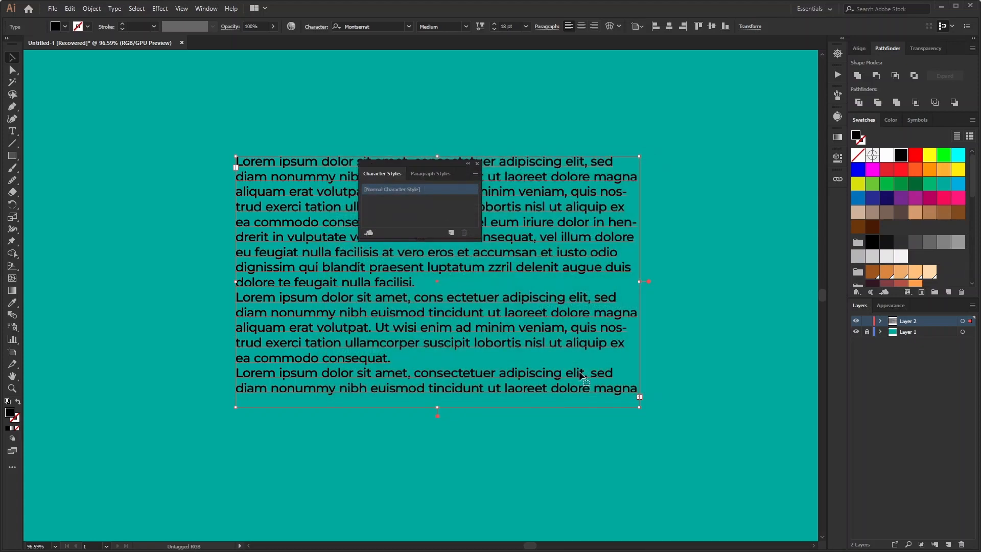
click(477, 164)
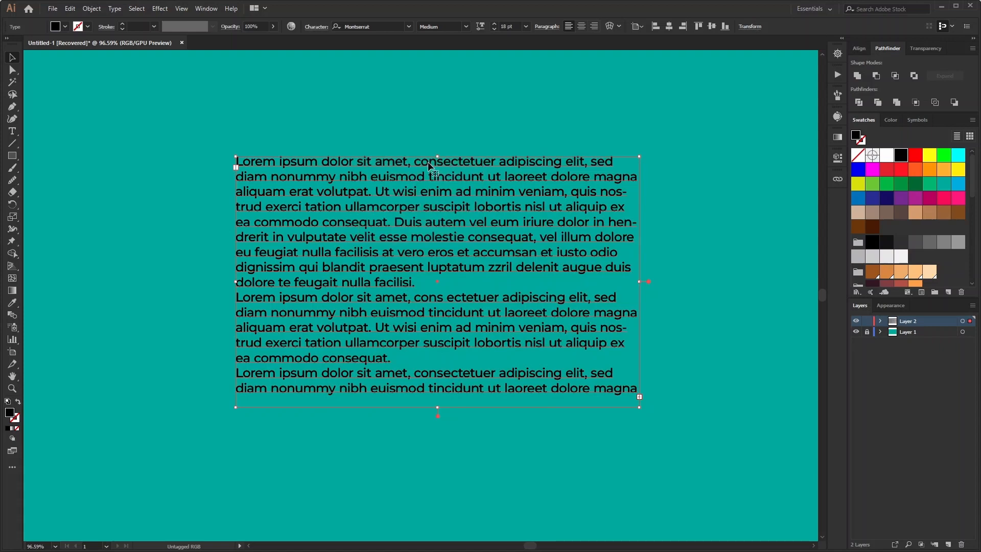
Delete the text block and create a new, larger area type box filled with placeholder text.
key(Delete)
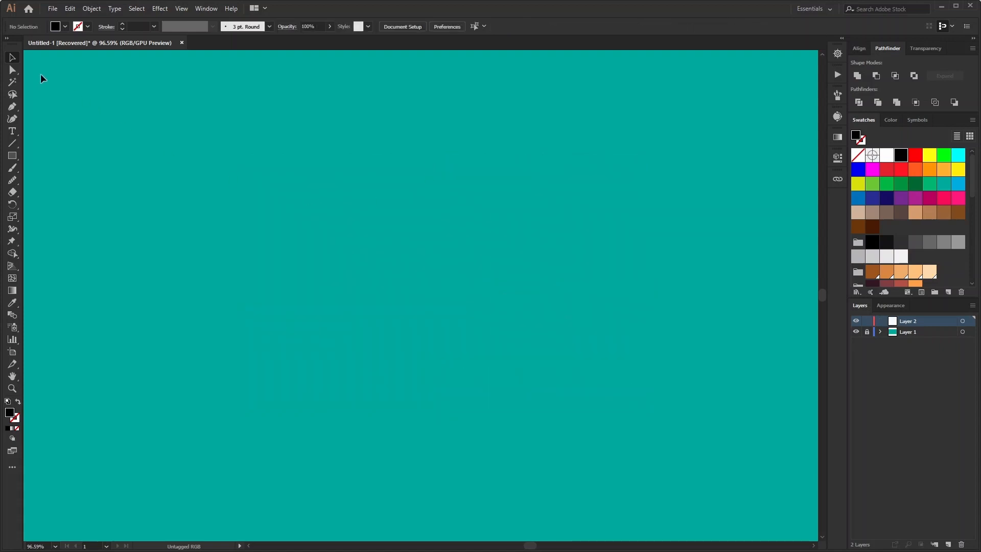
key(t)
drag(228, 123, 655, 466)
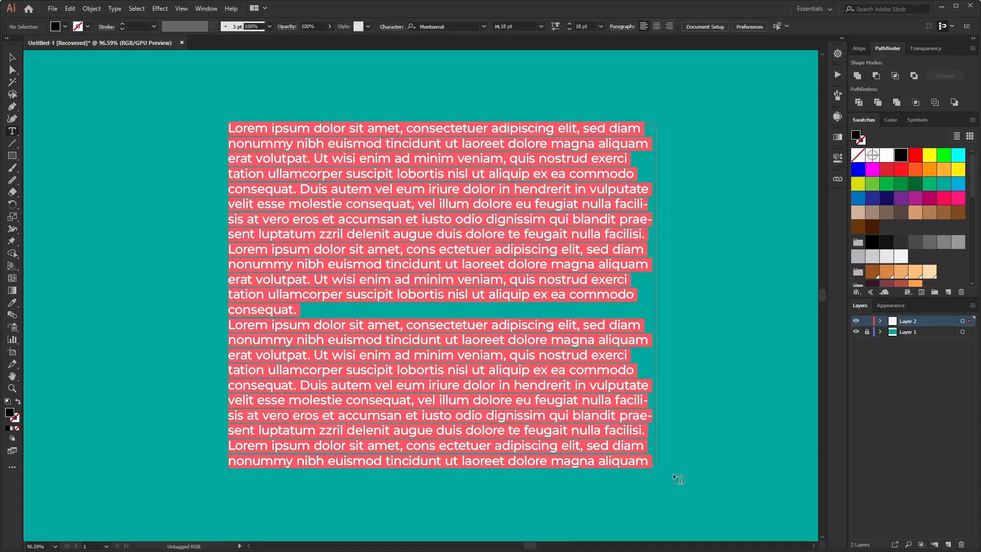
Place the text cursor near the start of the new text block and check its kerning setting, keeping Optical.
click(419, 155)
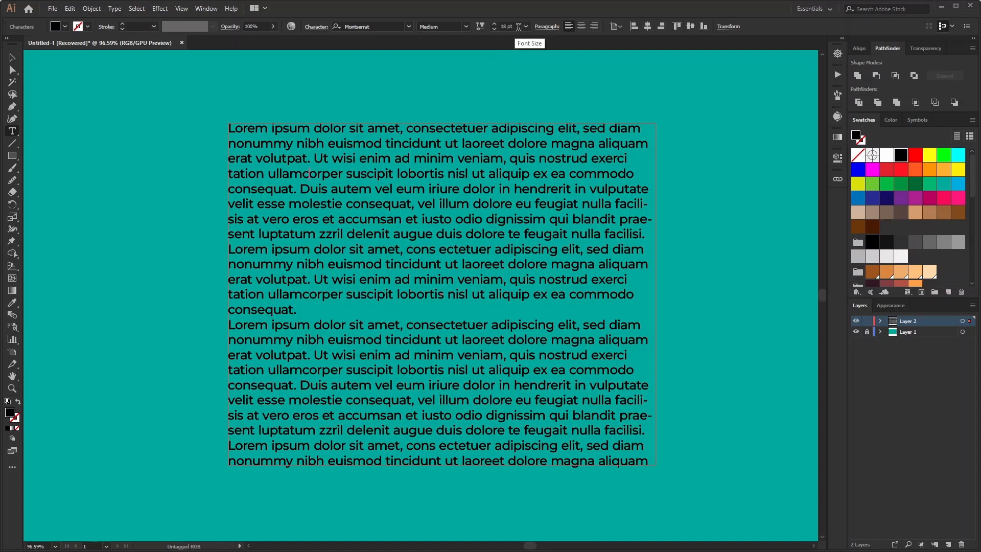
click(316, 26)
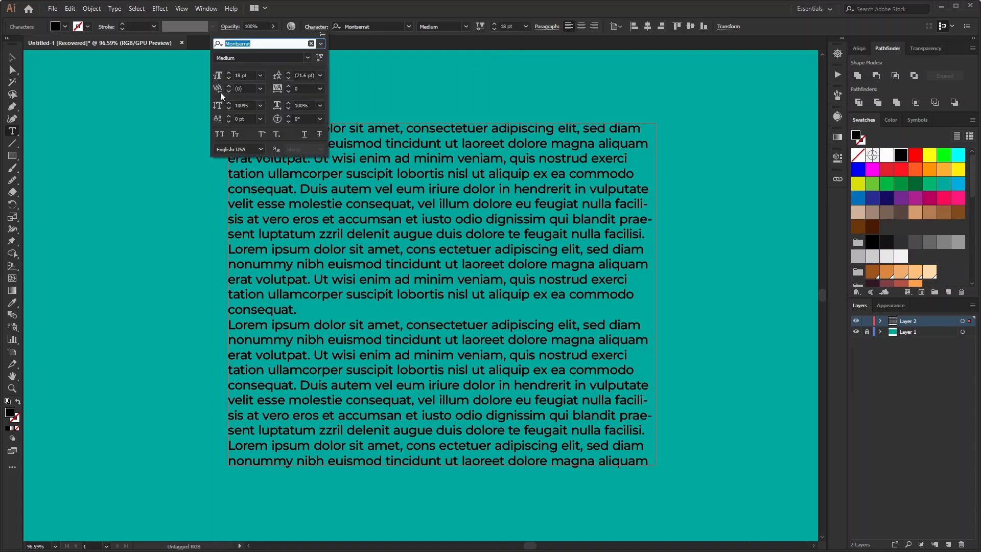
click(260, 89)
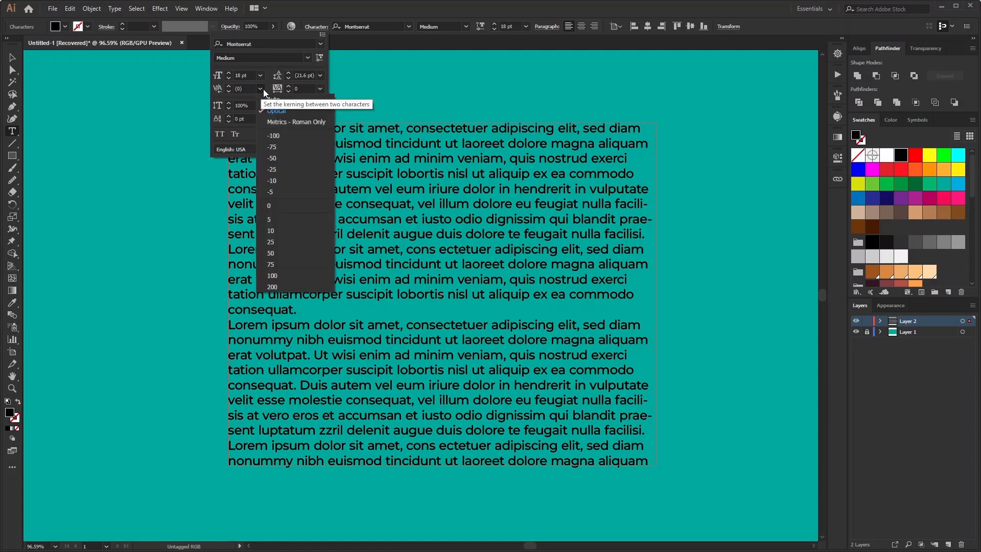
click(308, 111)
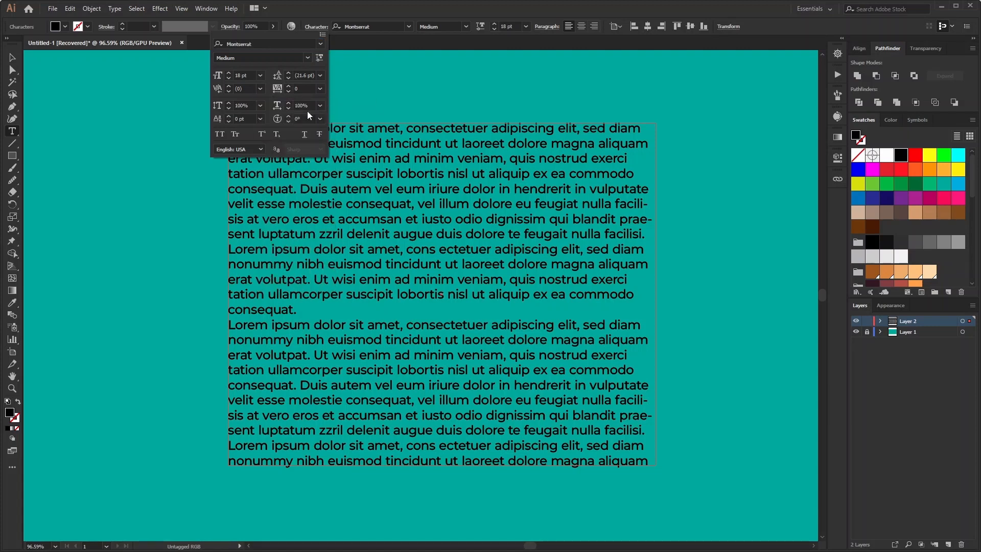
click(261, 88)
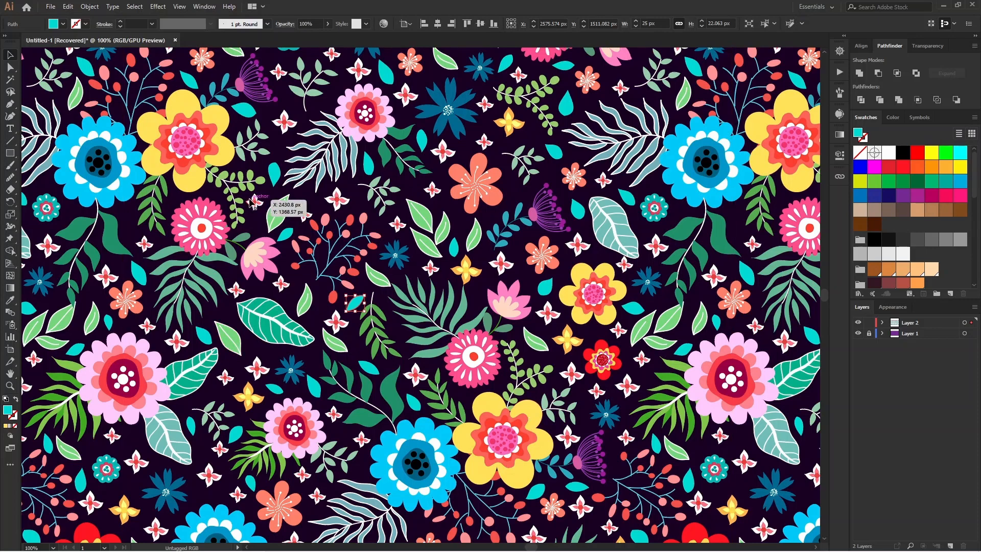
Select one yellow outer petal shape of the large flower directly, and extend the selection to all objects with the same fill color.
click(223, 123)
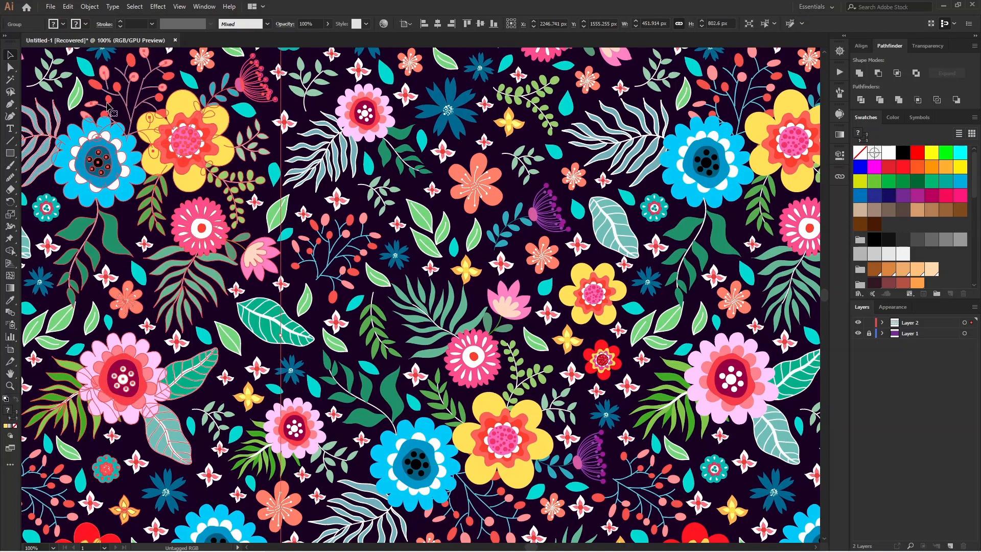
key(ctrl+shift+a)
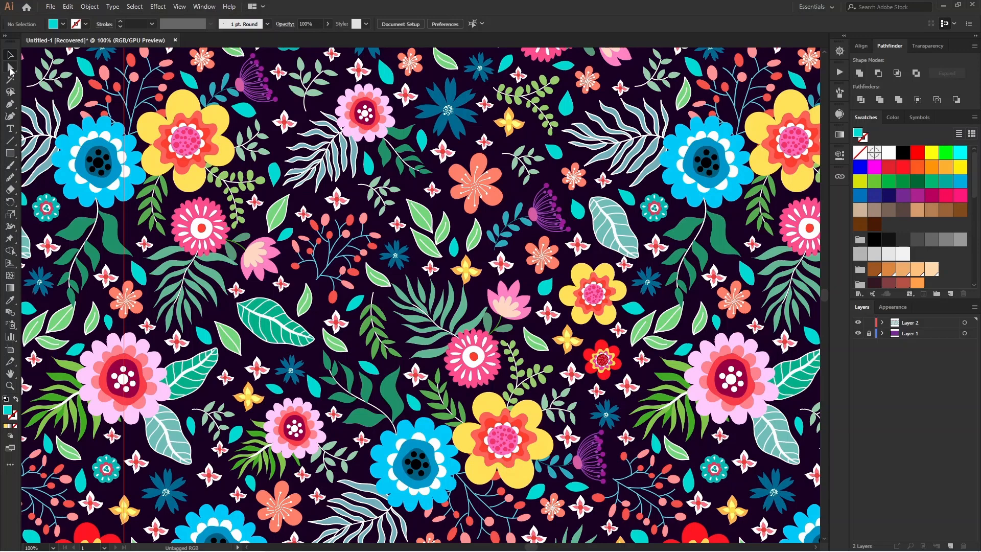
click(10, 67)
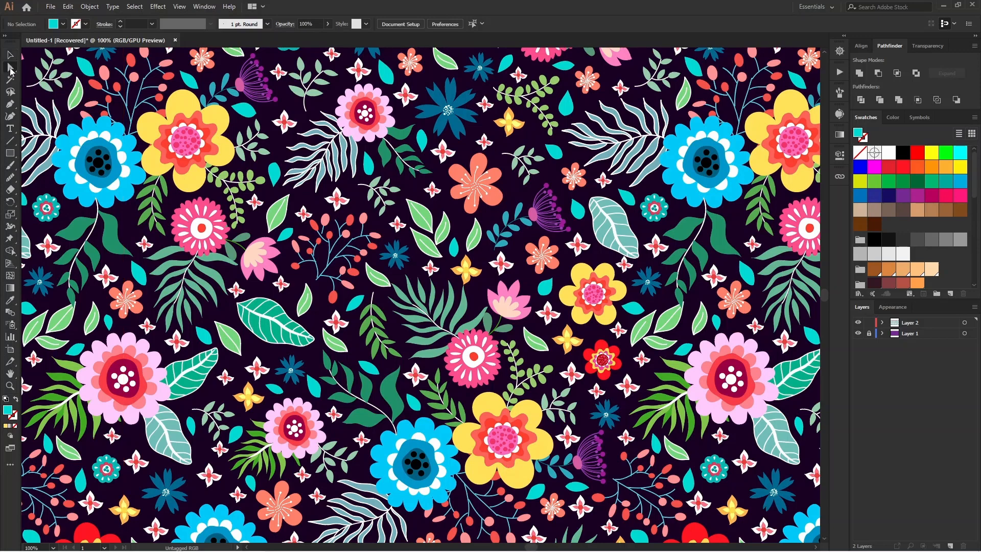
click(217, 121)
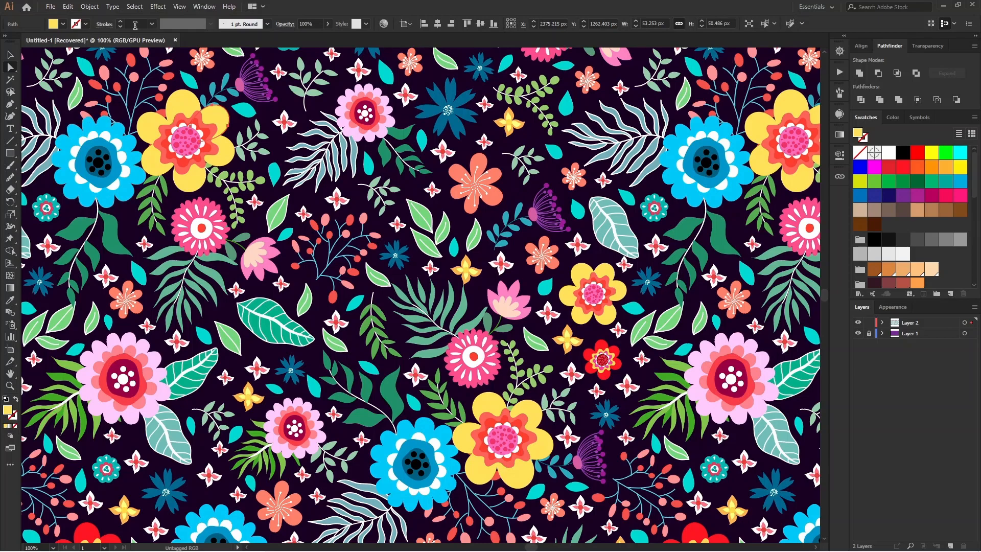
click(135, 7)
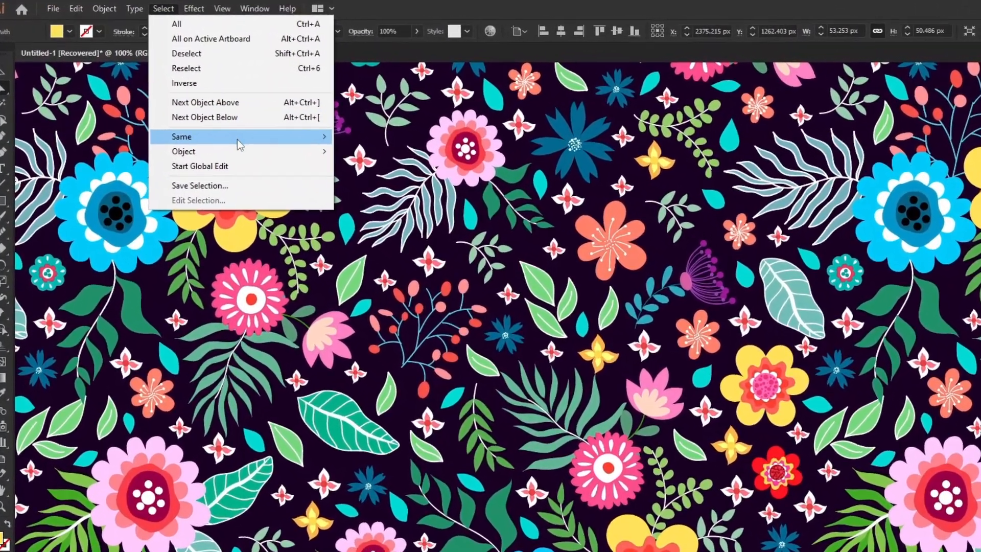
mouse_move(240, 139)
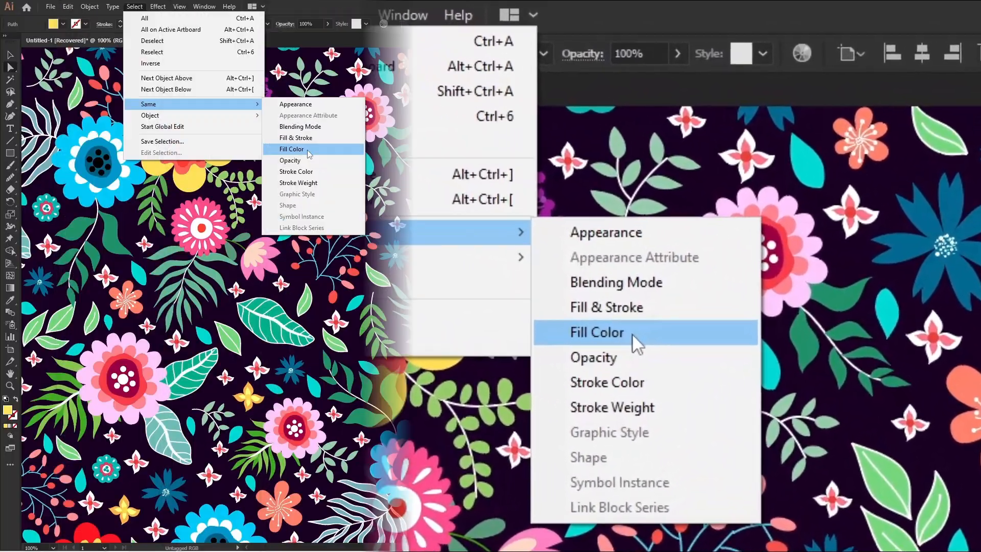
click(560, 293)
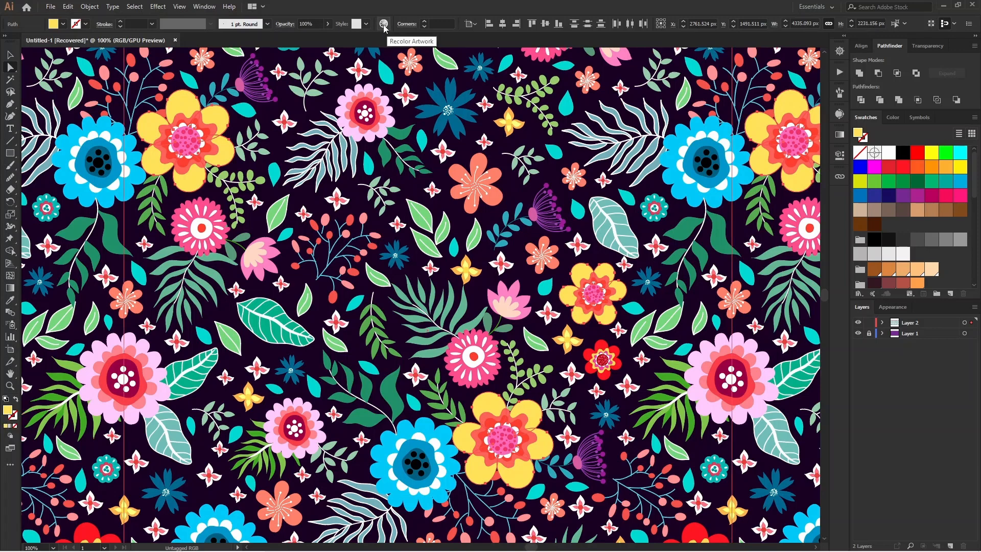
Recolor the selected yellow flower petals to crimson pink with Recolor Artwork and apply the change.
click(69, 7)
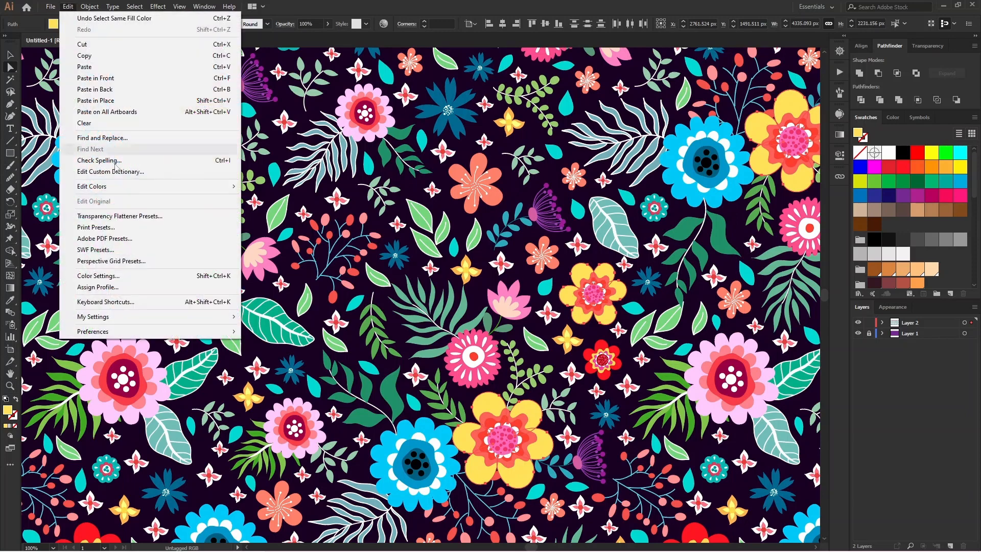
mouse_move(160, 187)
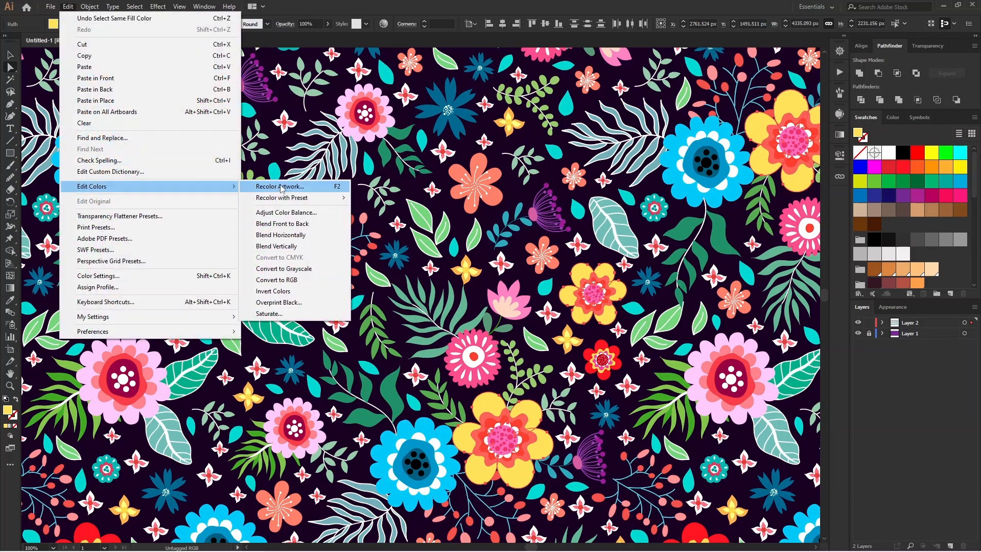
click(281, 187)
click(619, 103)
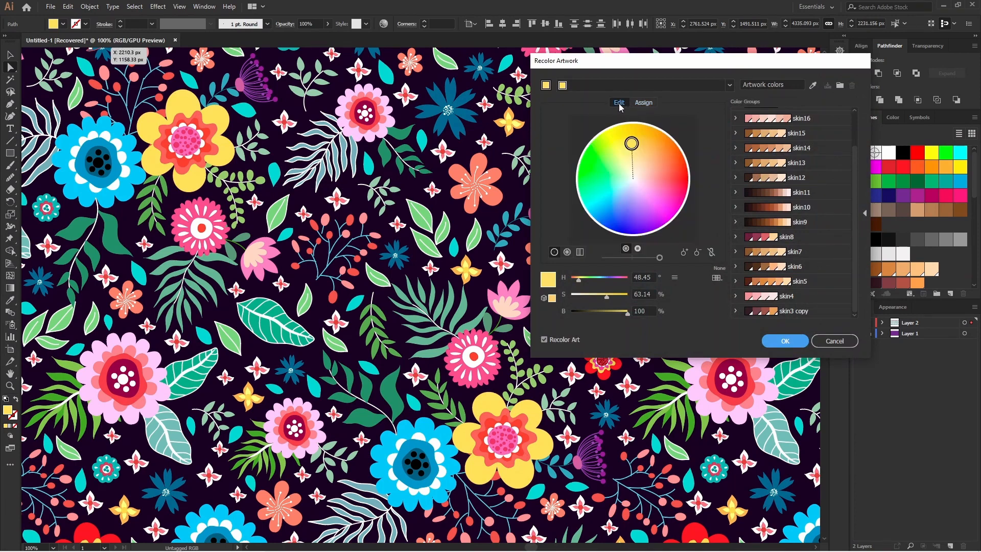
mouse_move(578, 280)
mouse_down()
mouse_move(613, 281)
mouse_move(628, 297)
mouse_move(578, 299)
mouse_up()
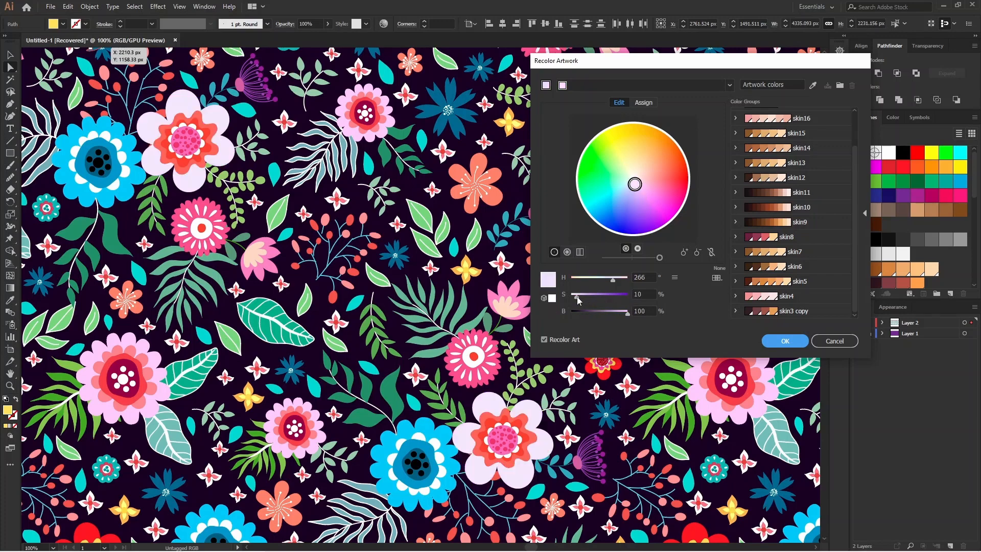
click(780, 342)
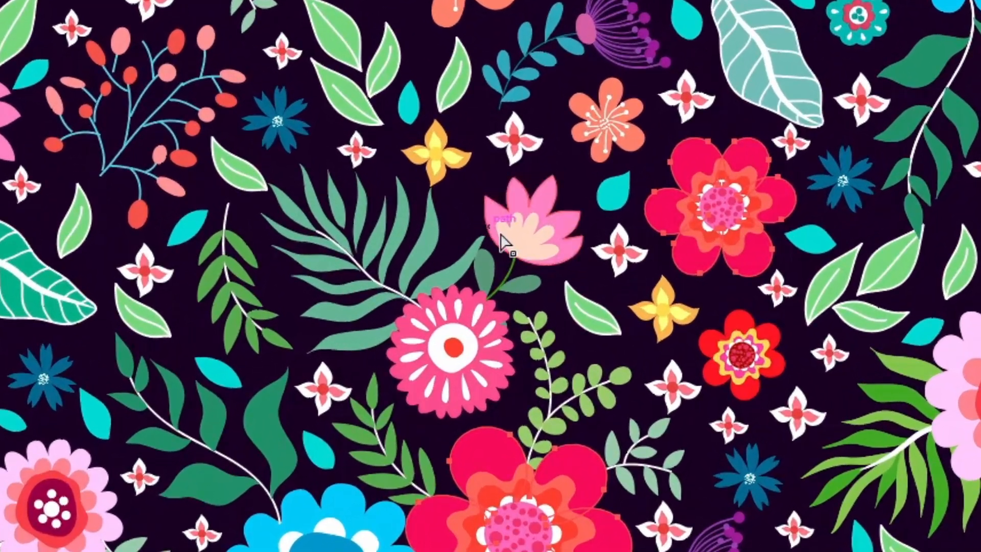
Select a grey-green frond leaflet and all objects with the same fill color, and recolor them with the bright green swatch.
click(450, 283)
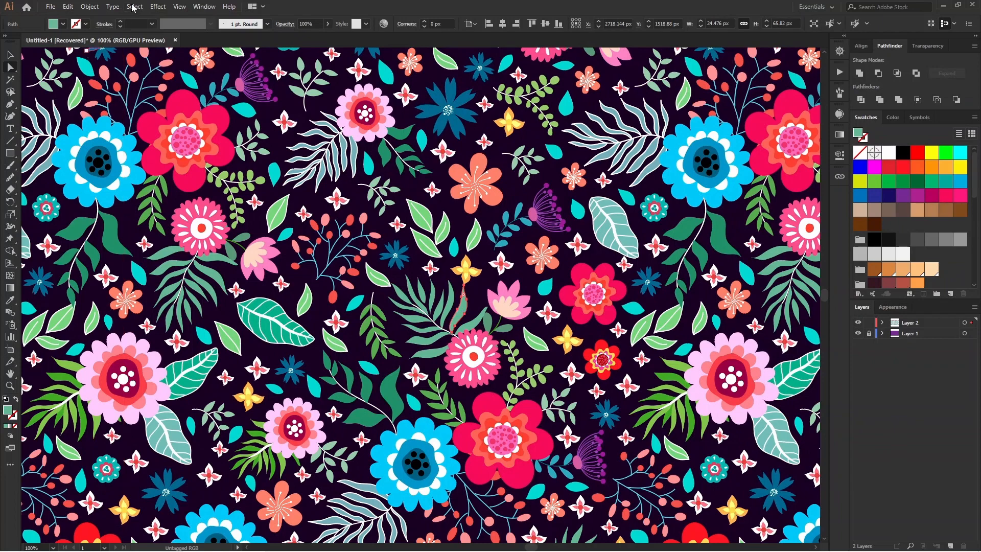
click(134, 7)
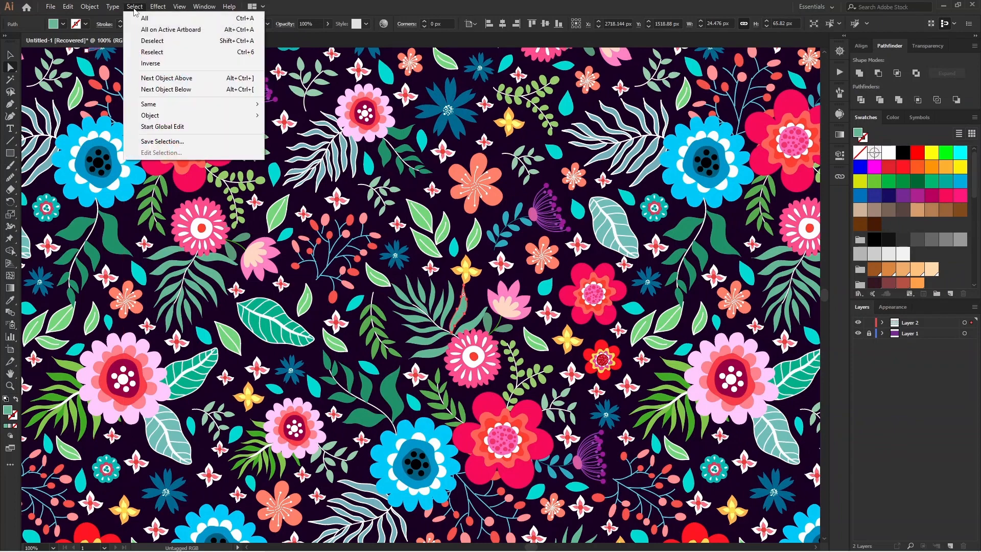
mouse_move(209, 110)
click(312, 156)
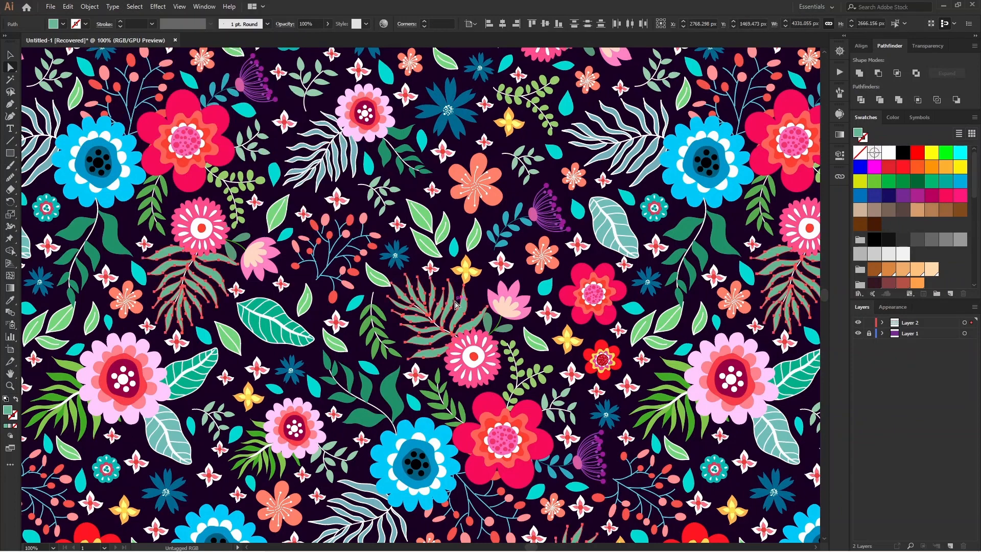
click(874, 183)
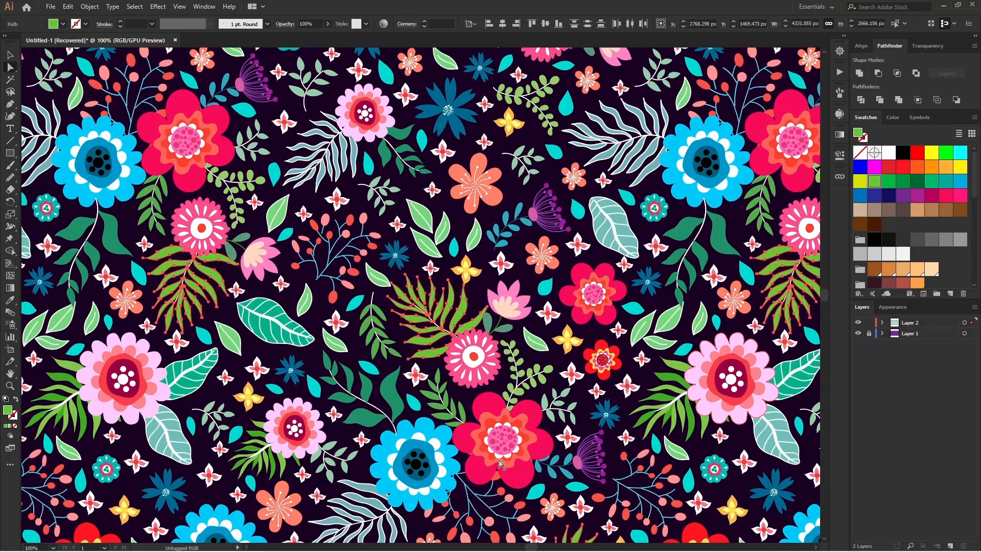
Recolor the outer petals of all the large blue flowers with the red swatch.
click(422, 429)
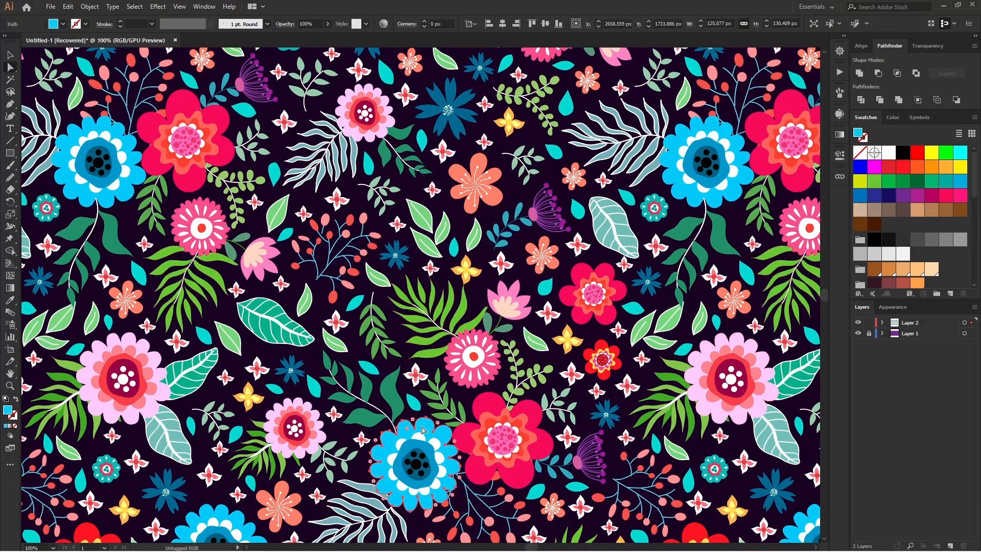
click(903, 167)
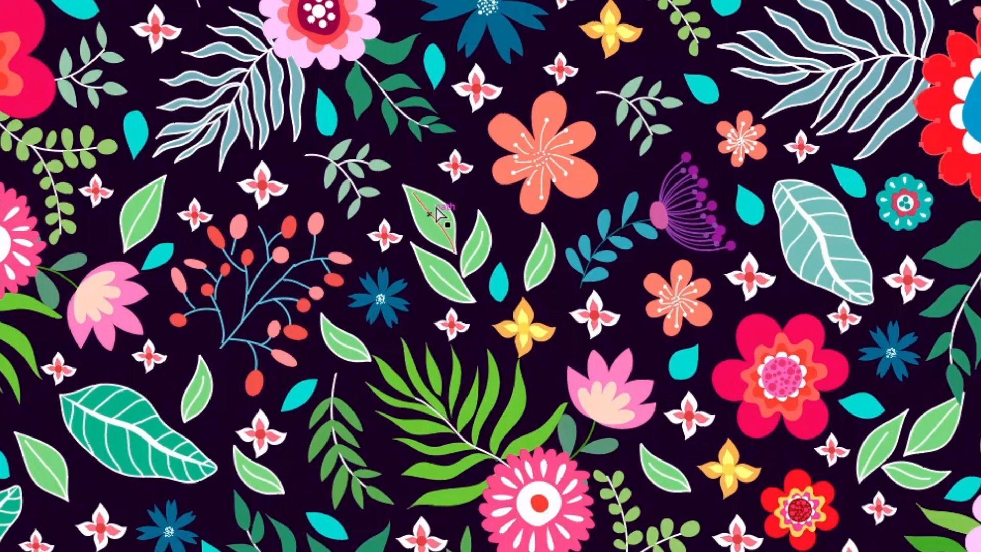
Select one light green leaf with a white outline, and extend the selection to all objects with the same fill color.
click(425, 210)
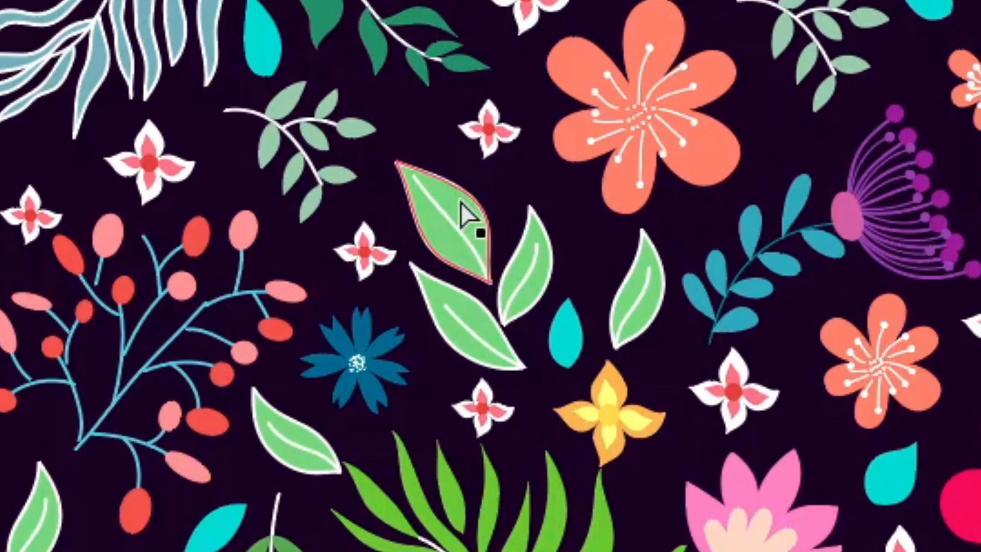
click(461, 202)
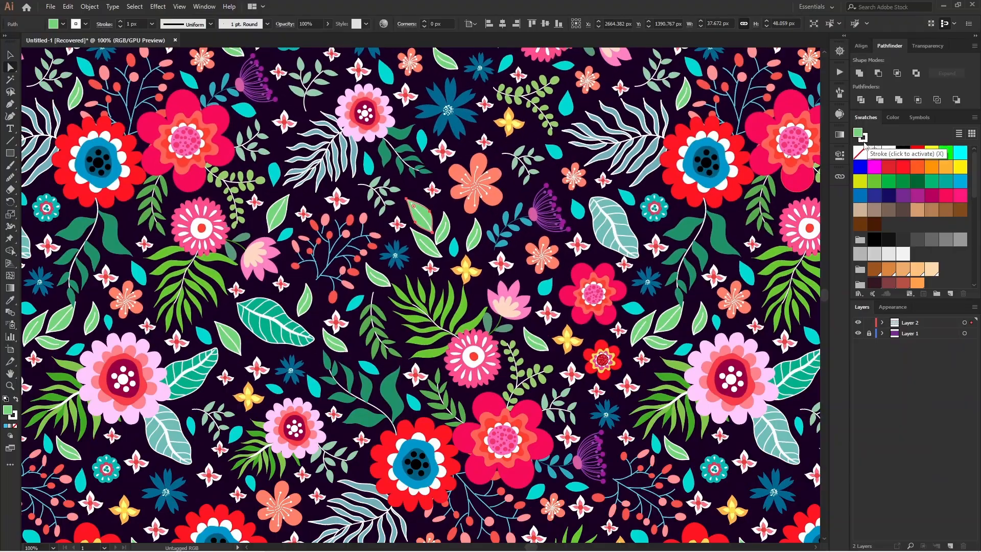
click(140, 7)
mouse_move(165, 104)
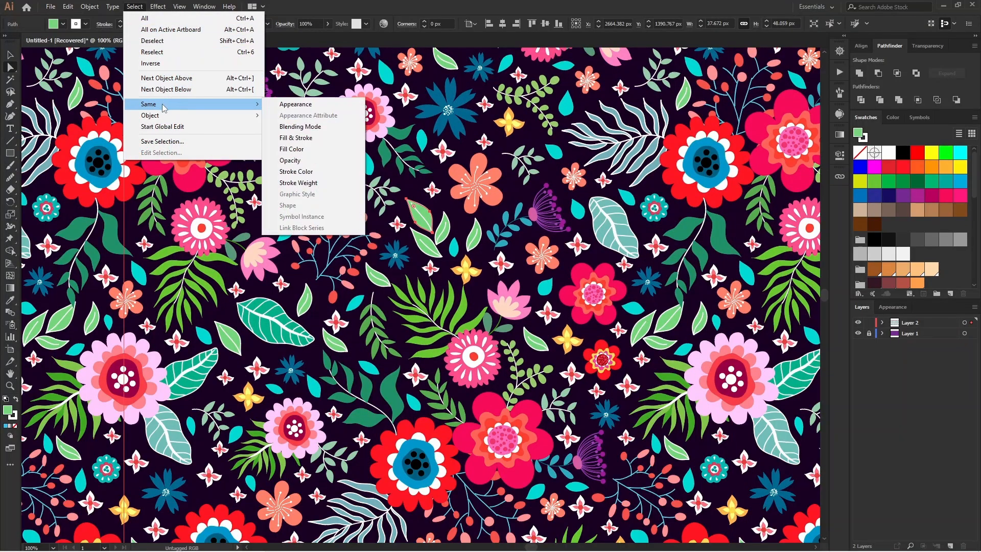
click(305, 151)
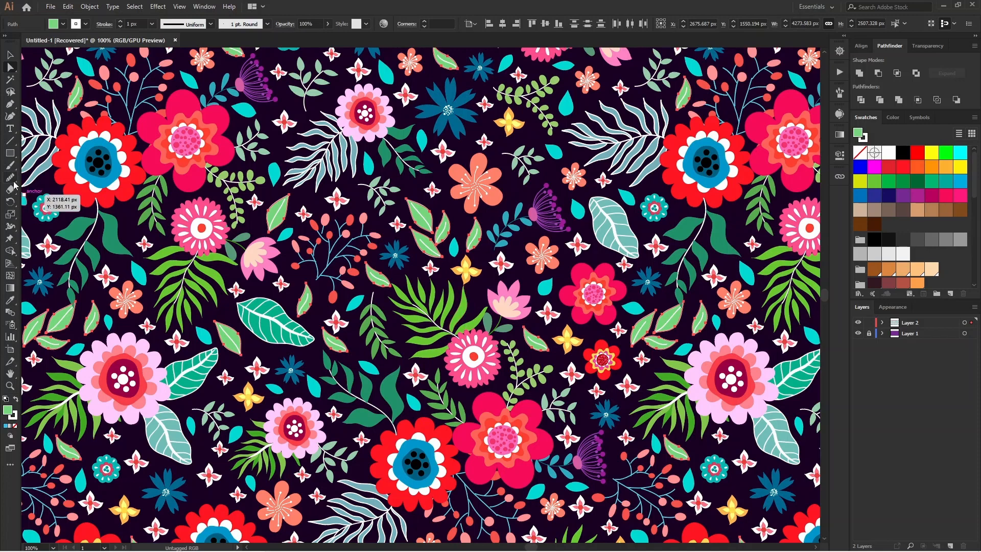
Try sampling the bright green frond's appearance onto the selected leaves with the Eyedropper, and undo it.
click(10, 302)
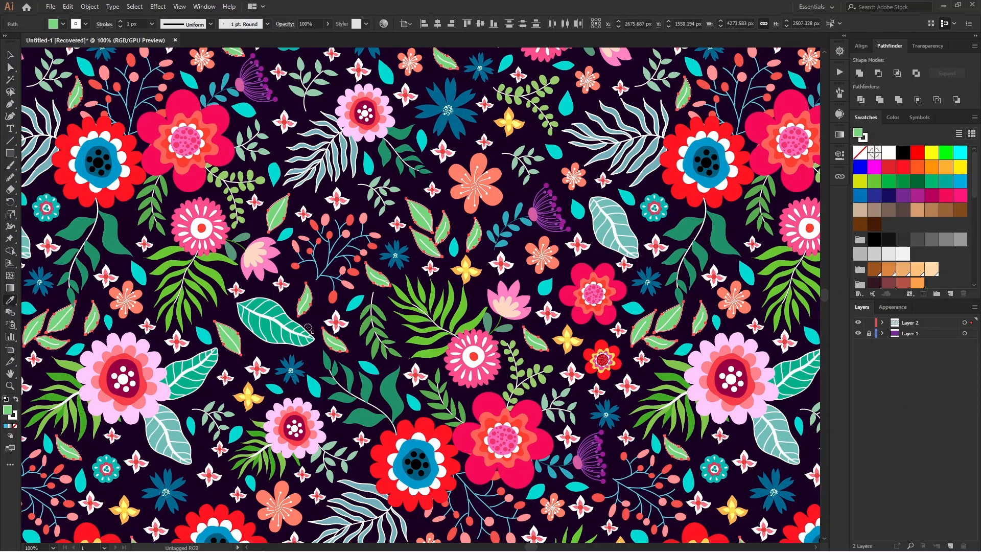
click(459, 312)
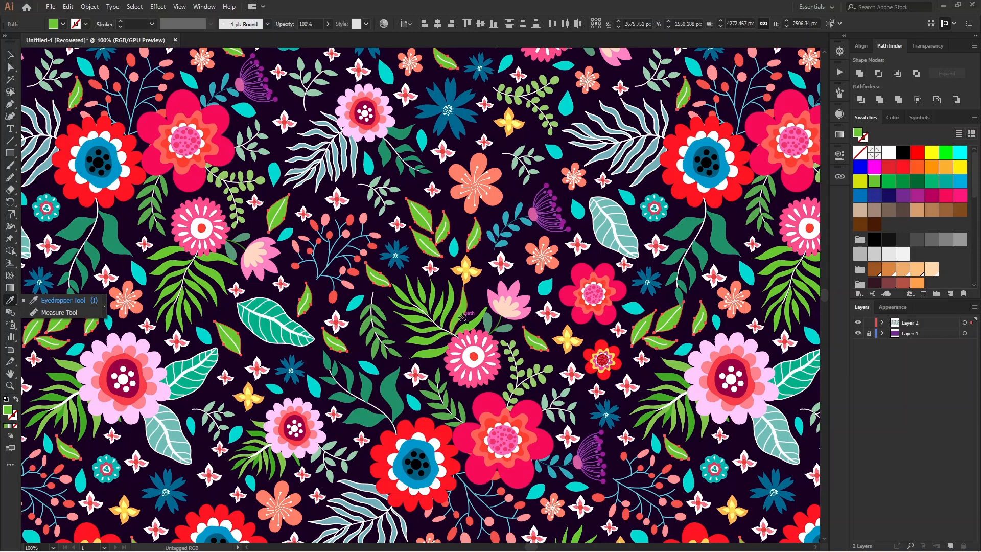
click(68, 6)
click(97, 18)
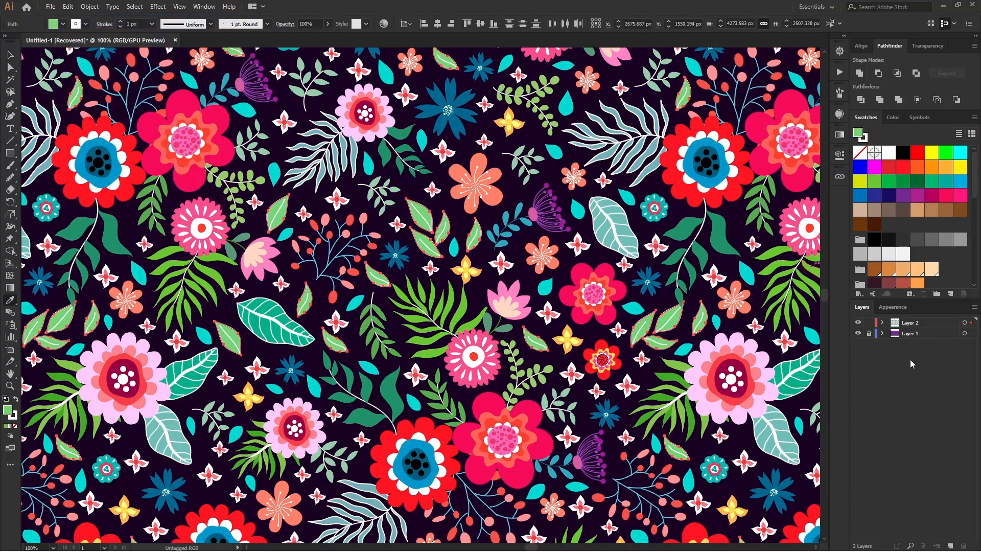
Fill the selected light green leaves with the same bright green swatch used for the fronds, keeping their white outline.
click(874, 180)
key(v)
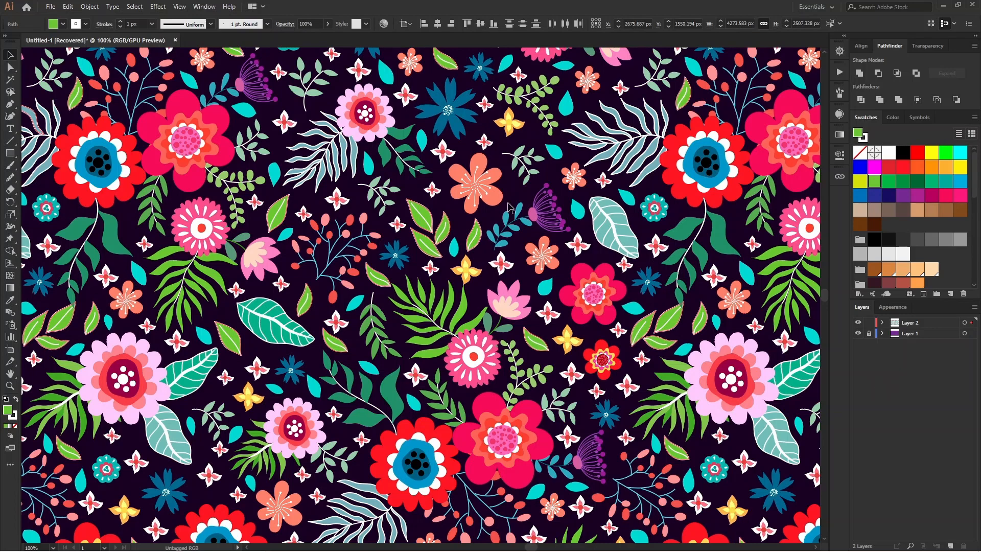
Select a single bright green frond leaflet directly, and extend the selection to every object with the same fill color.
click(462, 296)
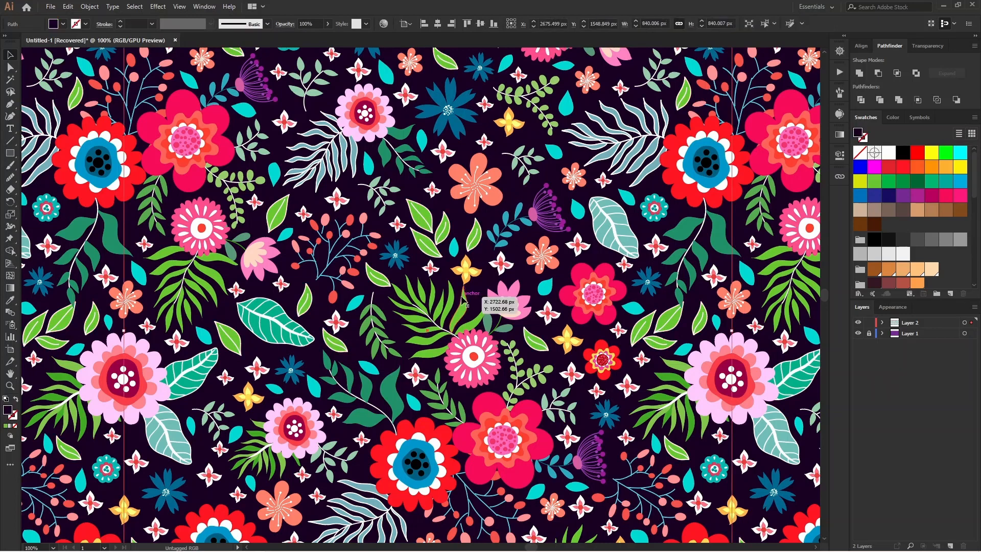
click(11, 70)
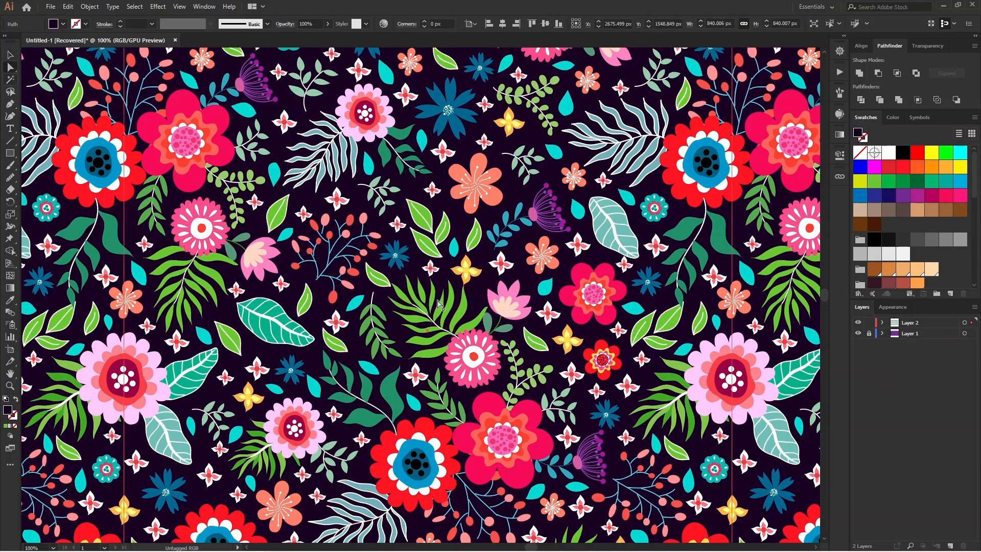
click(464, 311)
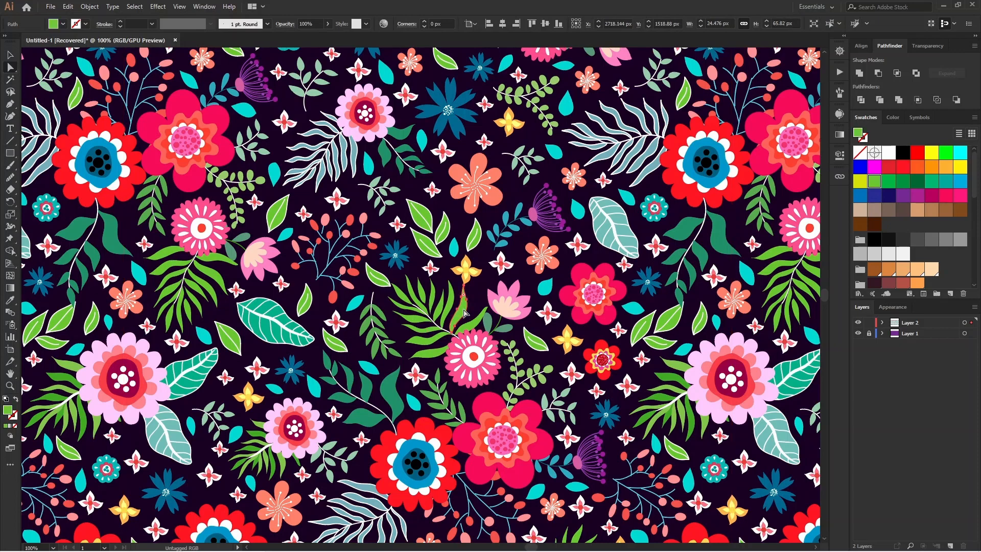
click(134, 7)
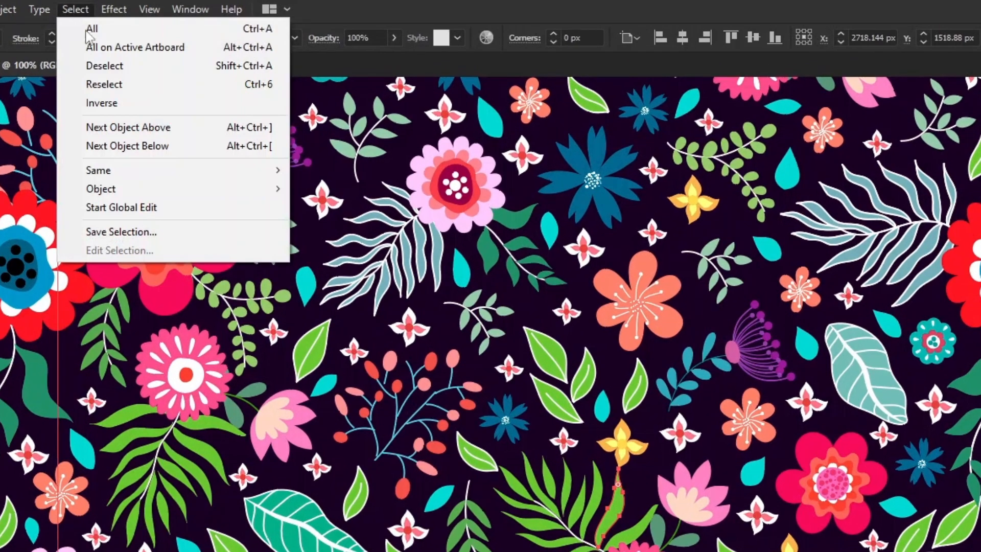
mouse_move(151, 180)
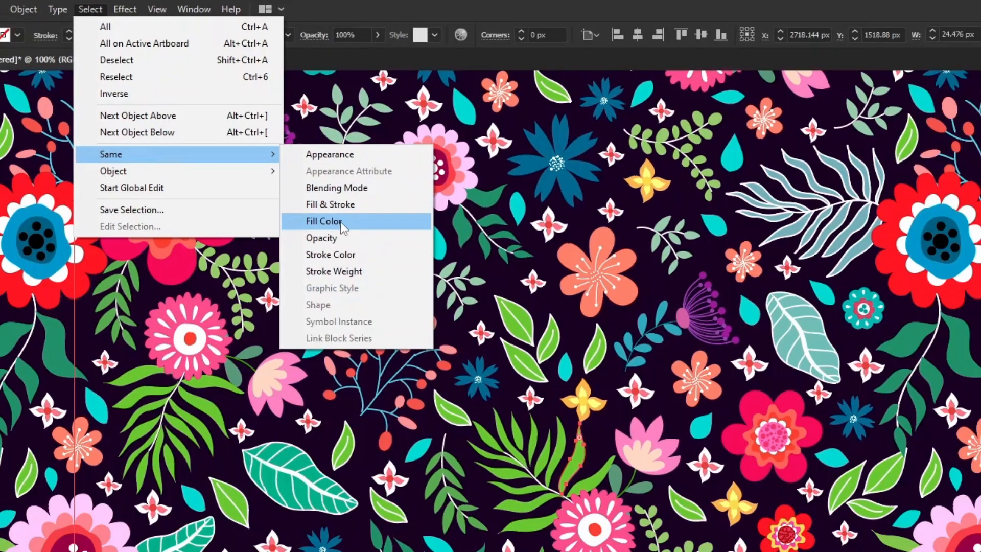
click(335, 245)
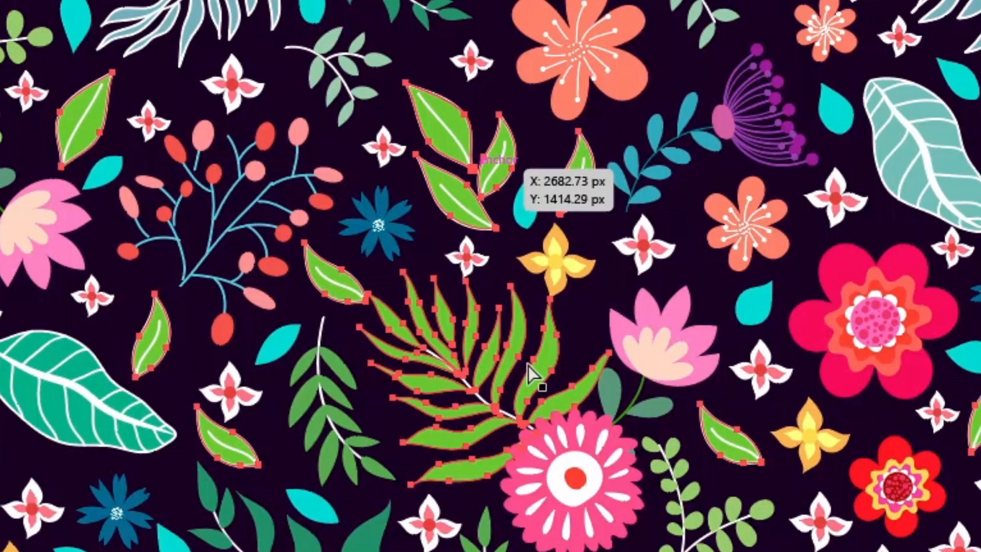
Review the available criteria for selecting objects that share the same attributes, keeping the current selection.
click(134, 6)
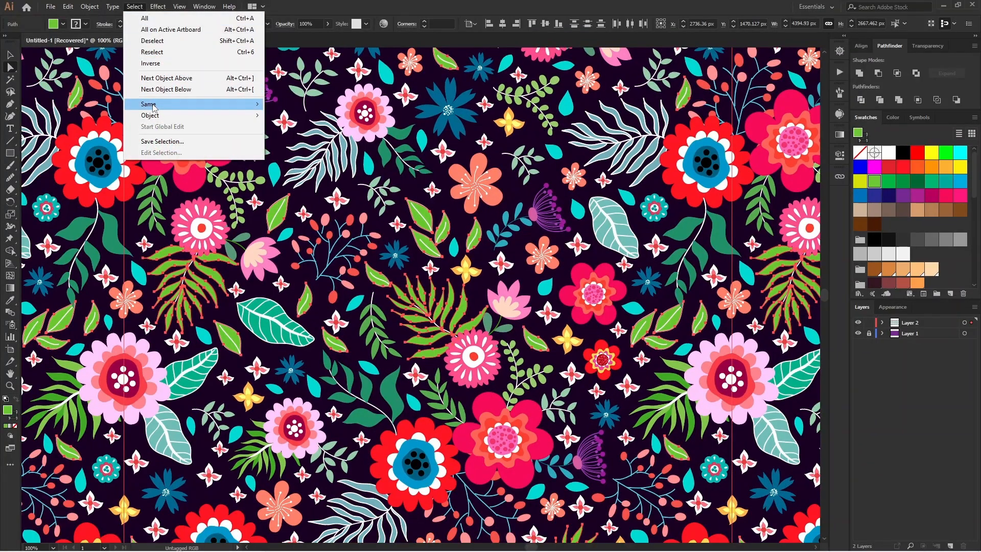
mouse_move(156, 105)
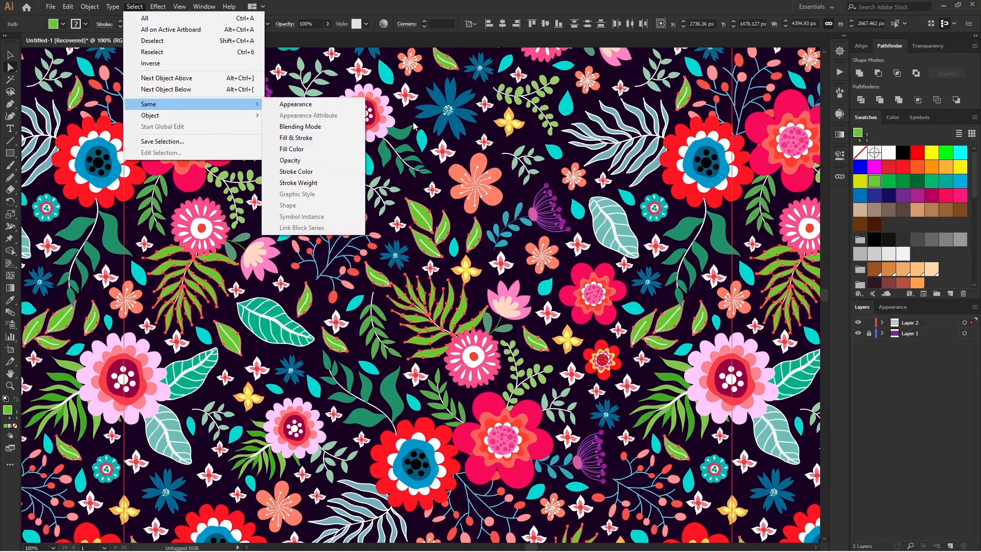
click(526, 5)
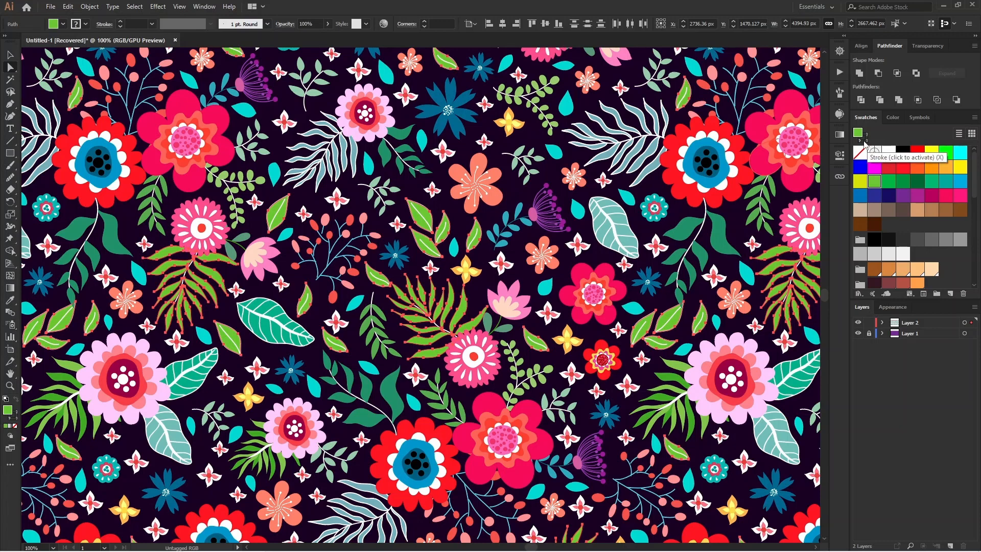
Recolor the selected bright green leaves and fronds with the yellow swatch, and clear the selection.
click(960, 167)
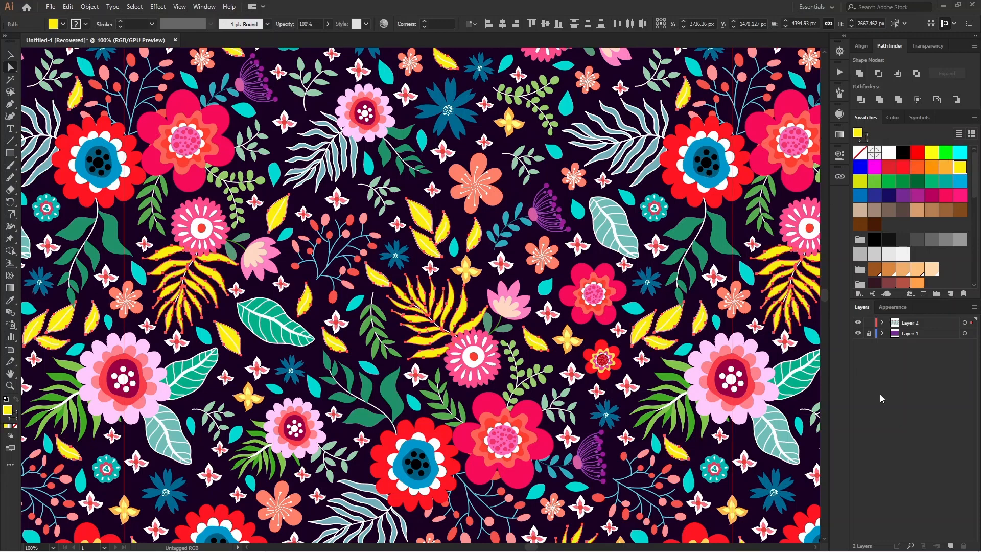
click(308, 274)
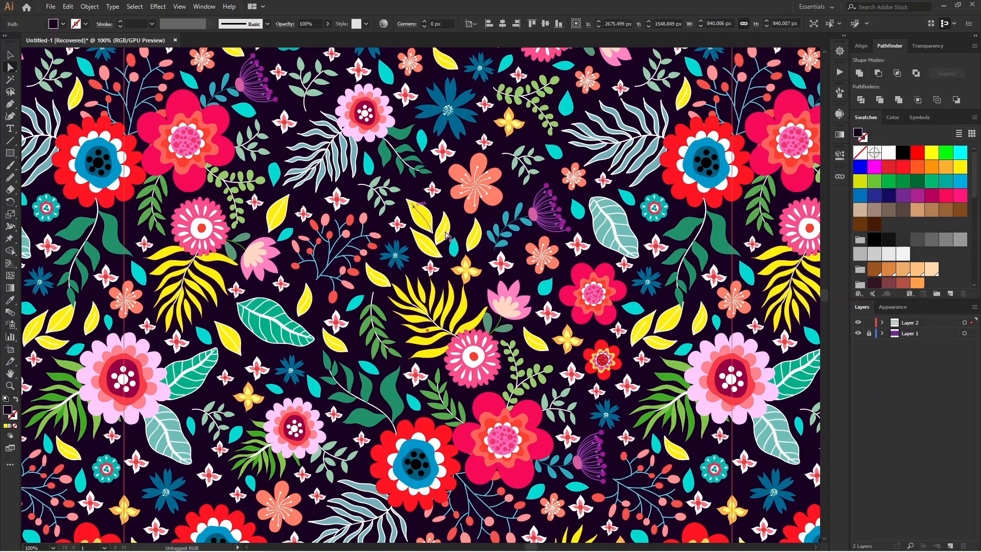
Starting from one yellow leaf, select all objects with the same fill and stroke, and fill them with the bright green swatch.
click(423, 227)
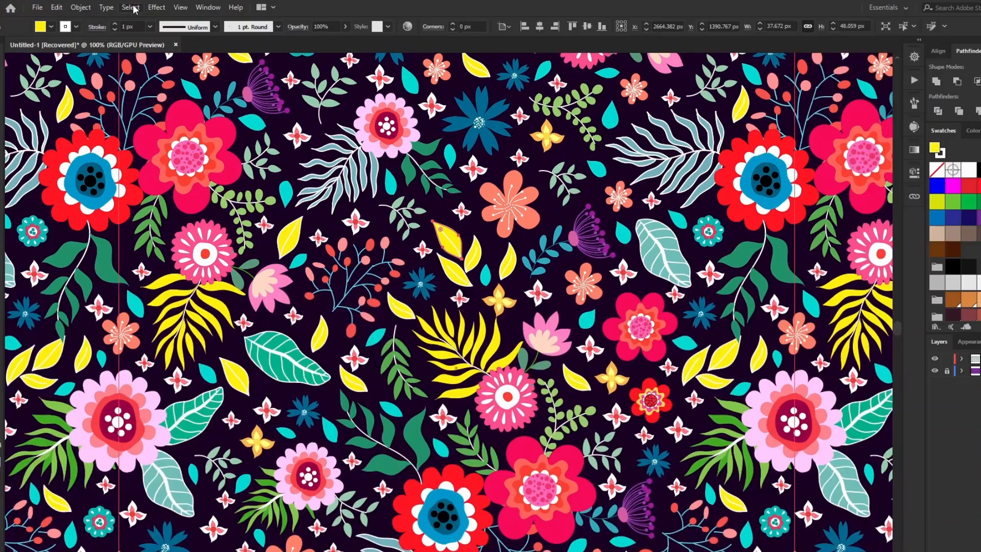
click(134, 7)
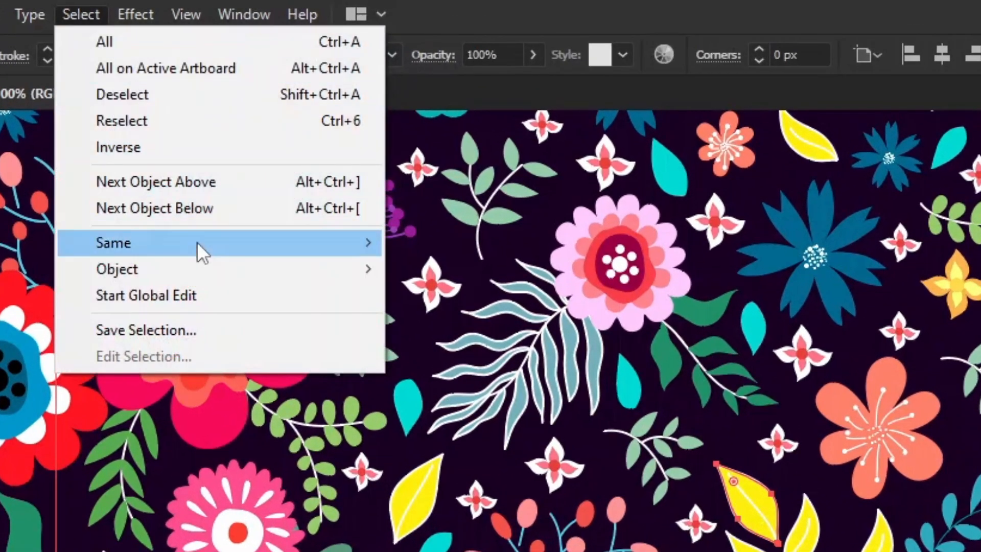
mouse_move(198, 243)
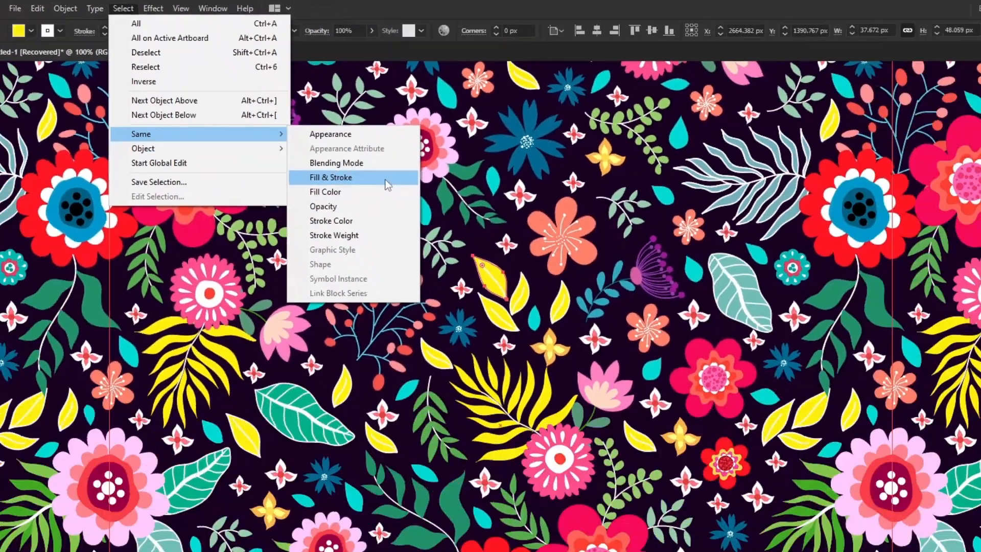
click(557, 322)
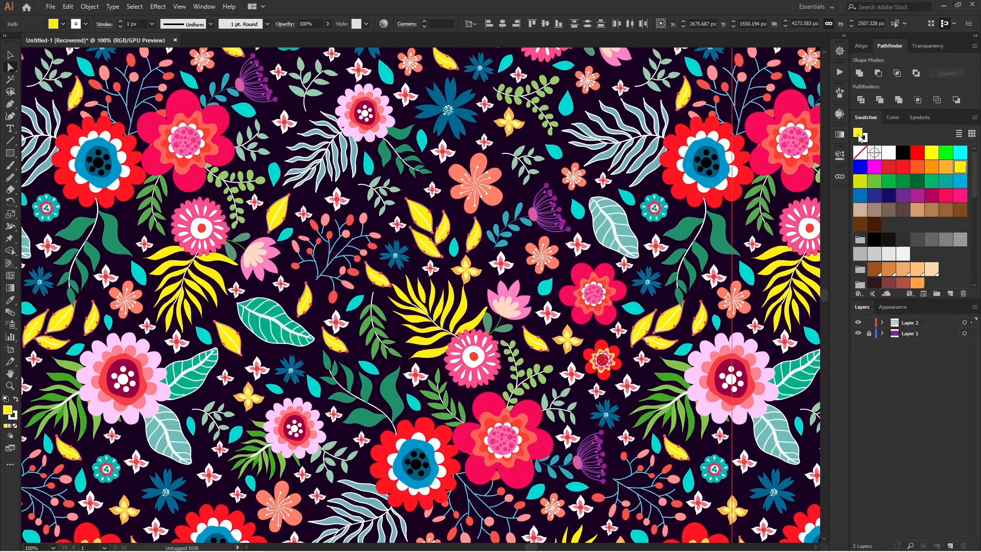
click(873, 185)
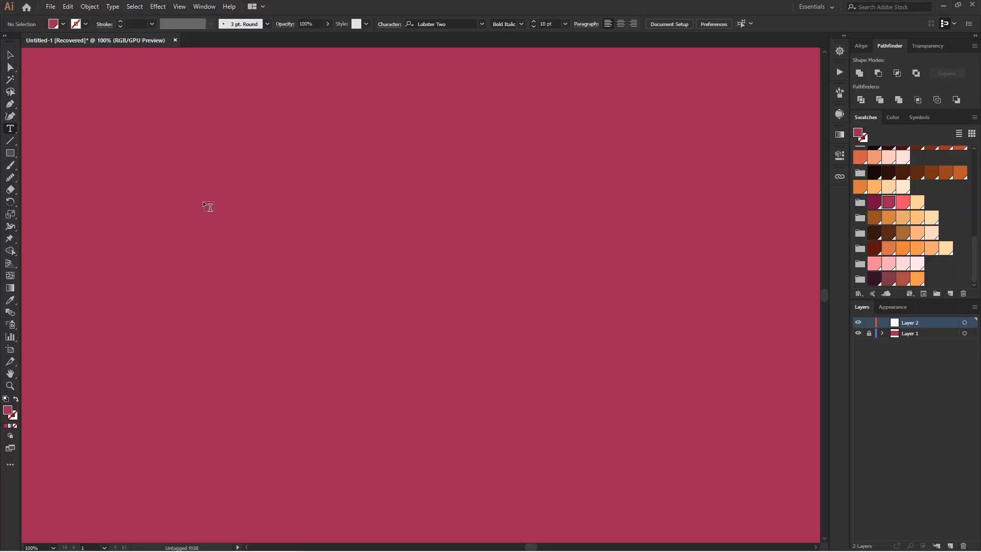
Add the point text "Offset" in Lobster Two Bold Italic on the crimson background.
click(292, 247)
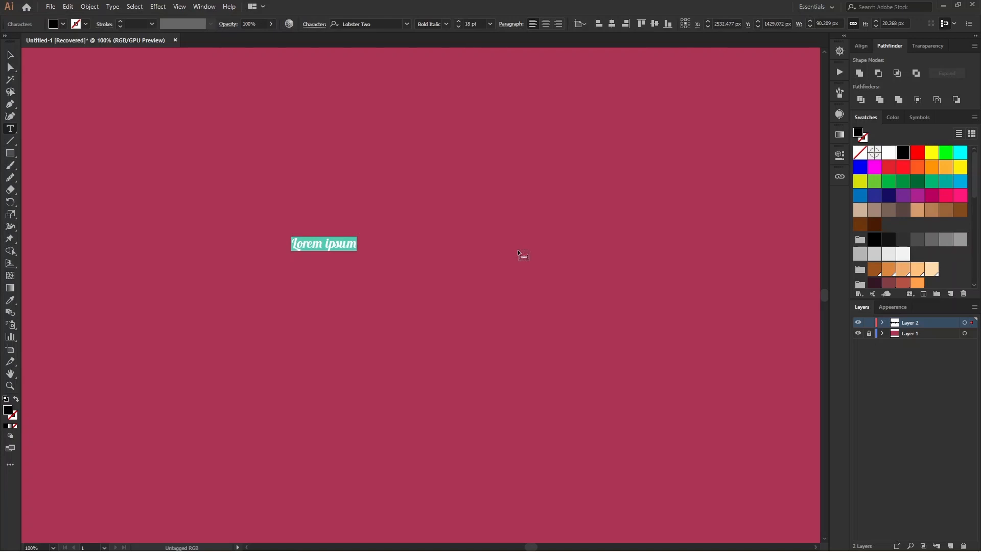
text(Offset)
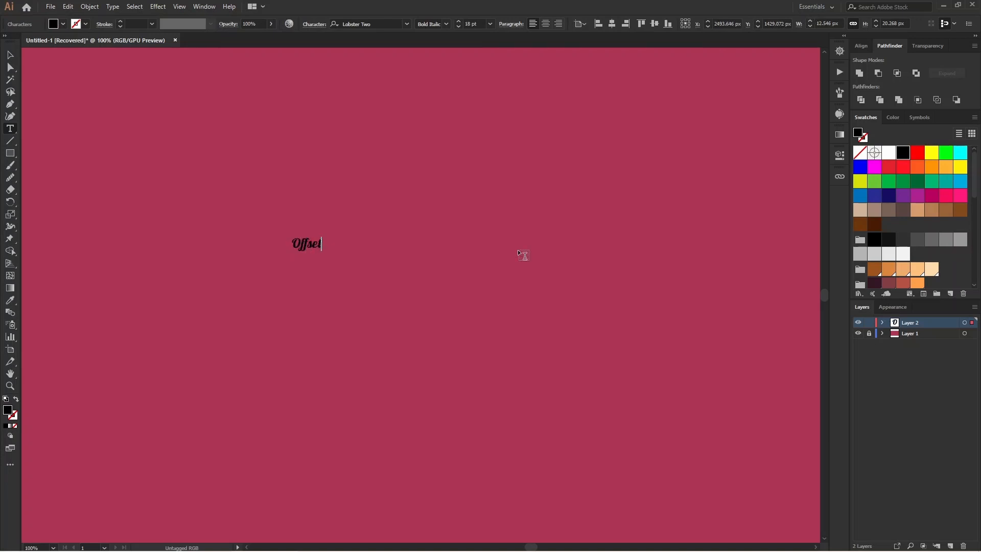
click(10, 54)
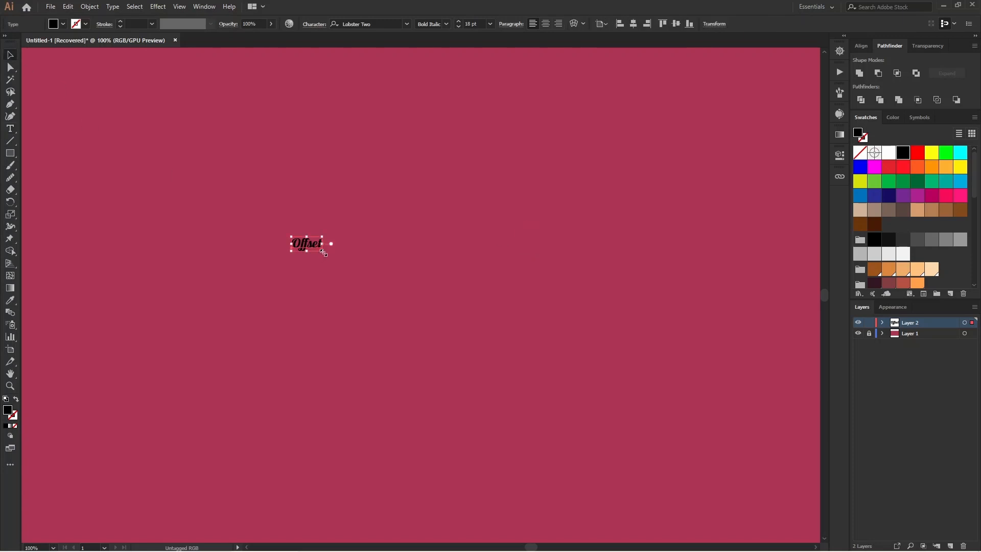
Enlarge the Offset text to about 192 pt near the middle of the background, and fill it white.
drag(322, 251, 614, 394)
drag(492, 332, 436, 287)
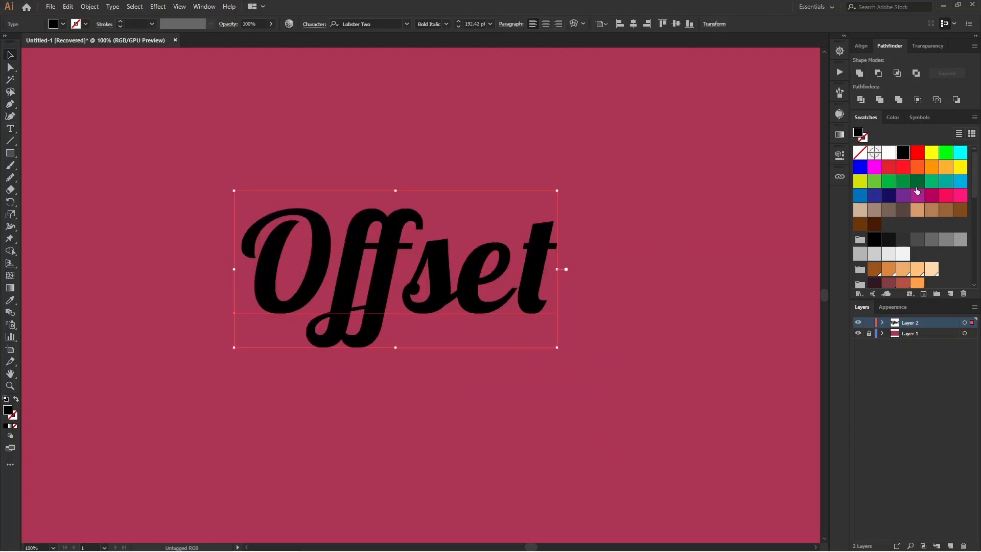
click(889, 152)
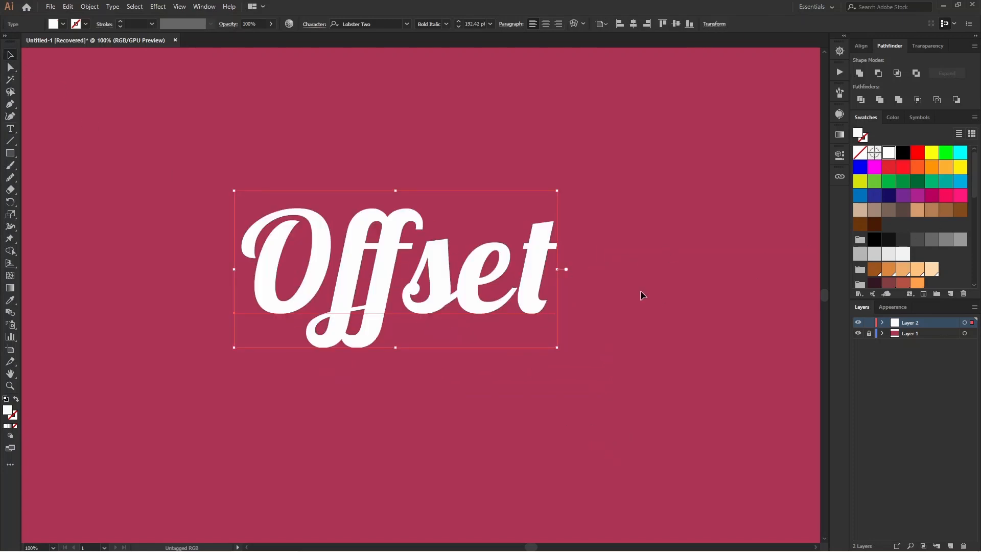
Add a new stroke to the Offset text's appearance and set its weight to 3 px.
click(894, 307)
click(922, 325)
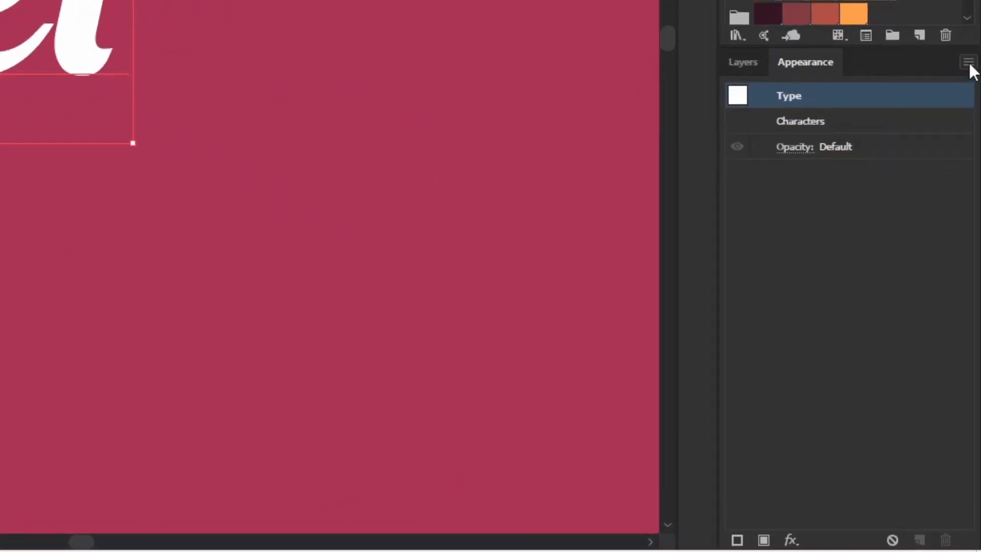
click(974, 307)
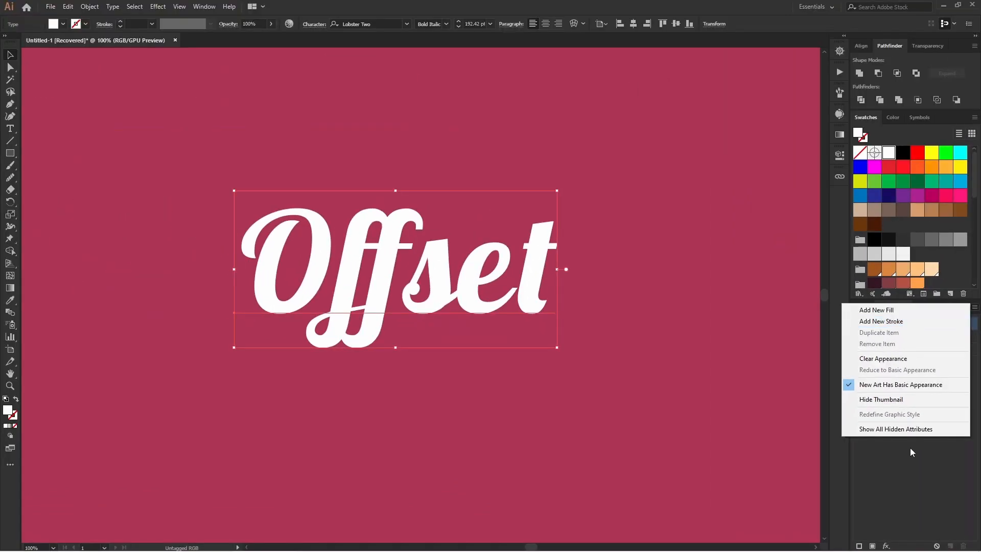
click(830, 401)
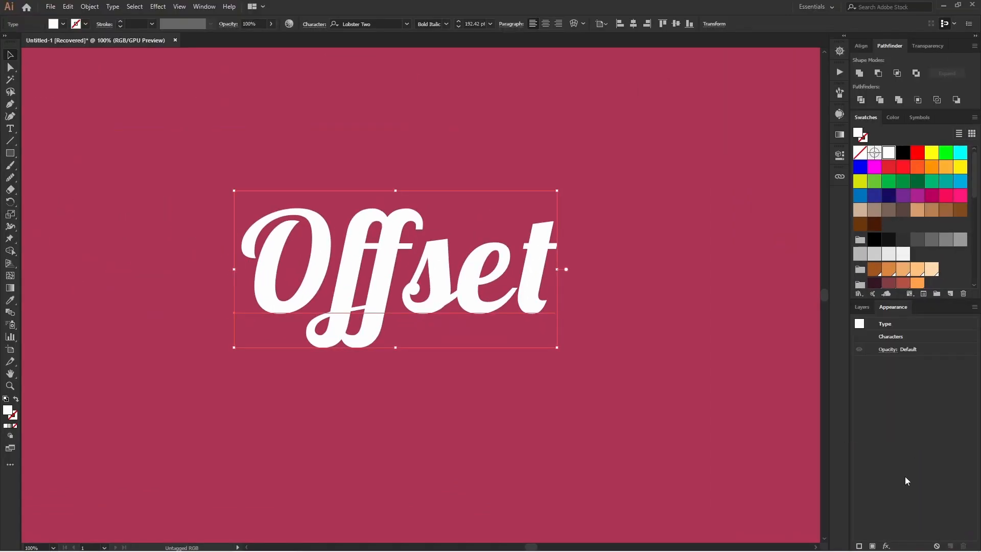
click(860, 546)
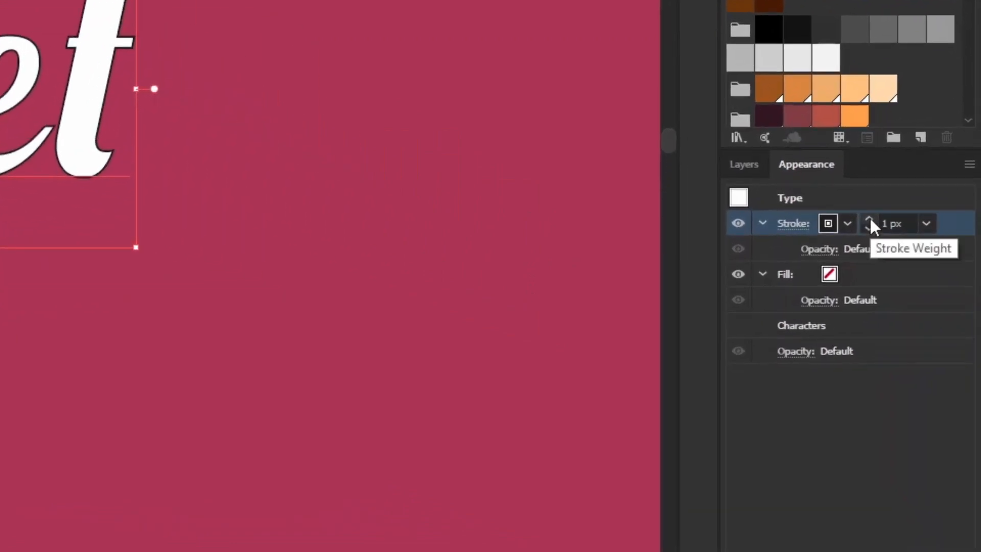
click(870, 219)
click(870, 219)
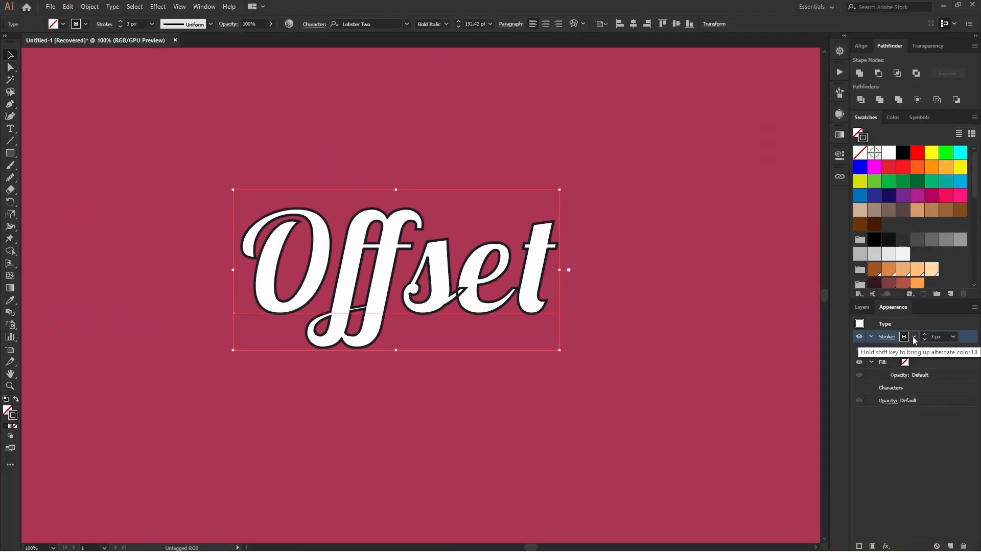
Color the text's new stroke white, keeping the text selected.
click(913, 337)
click(820, 357)
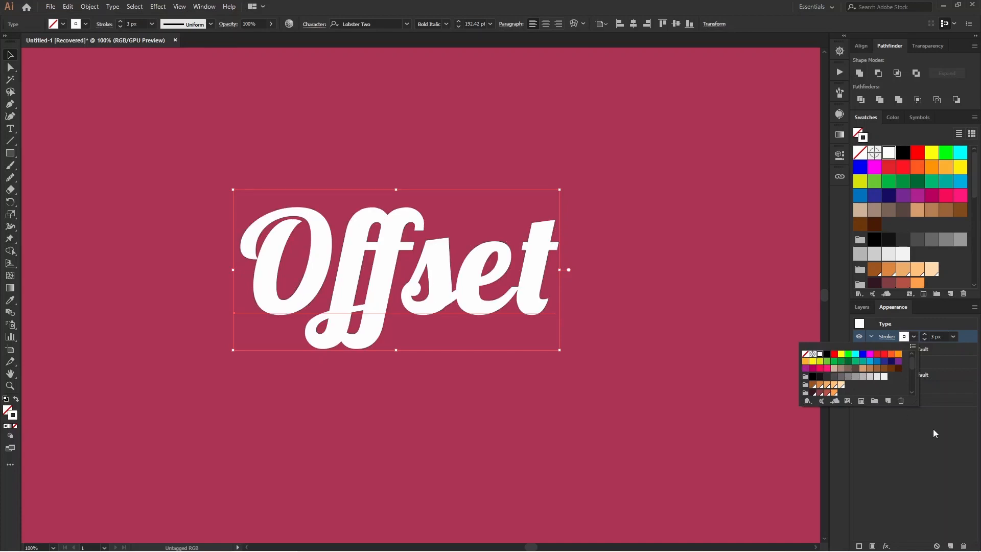
drag(393, 152, 517, 408)
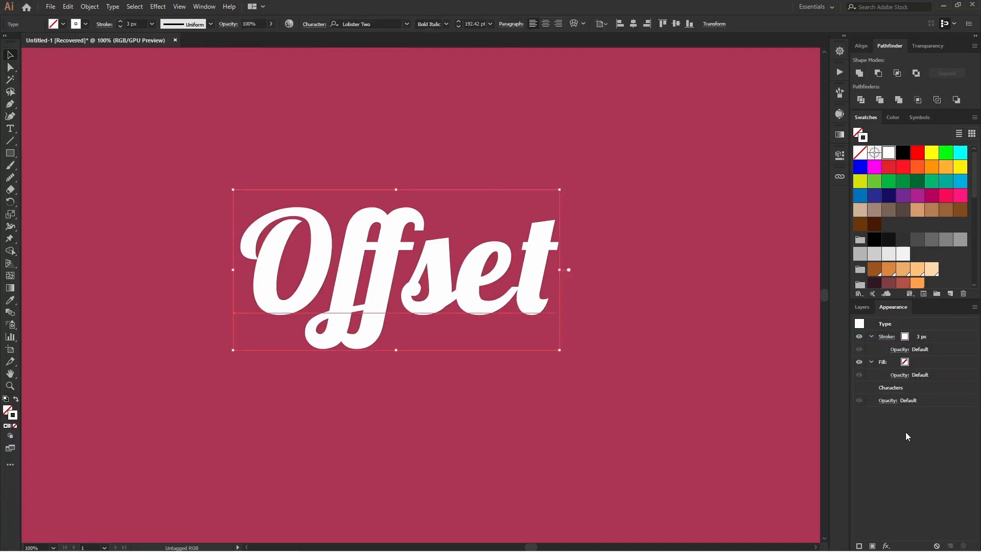
Apply an Offset Path effect of 15 px with Miter joins to the text's white stroke.
click(963, 340)
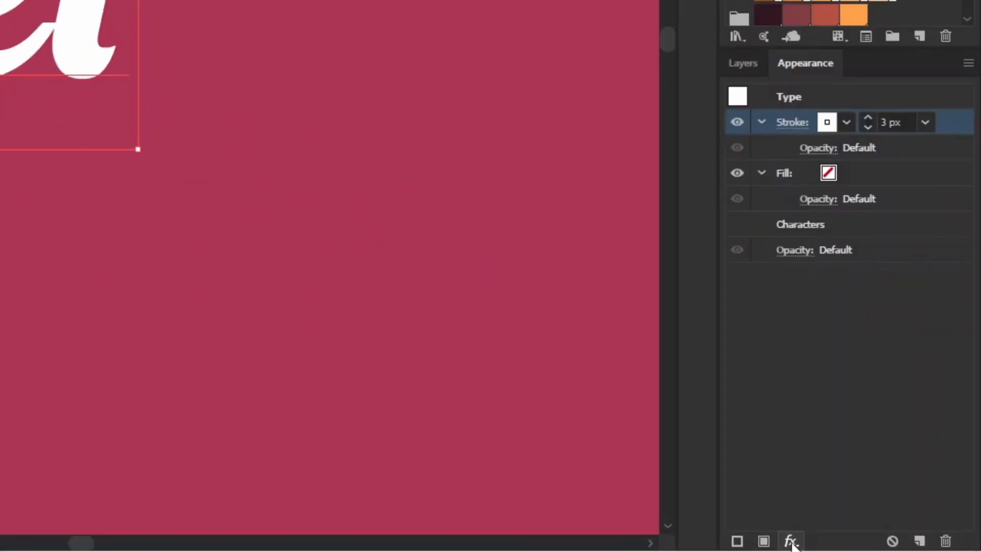
click(886, 546)
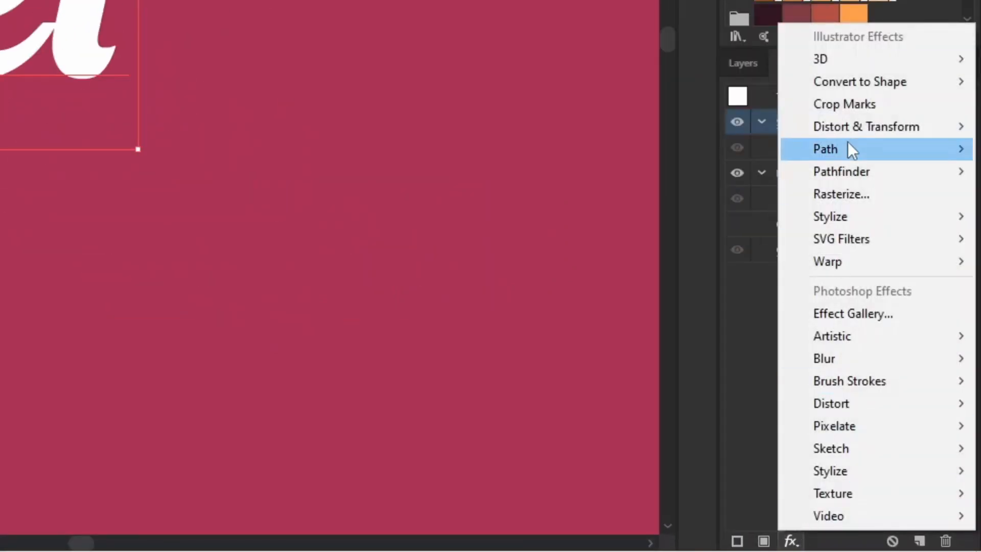
mouse_move(848, 144)
click(716, 148)
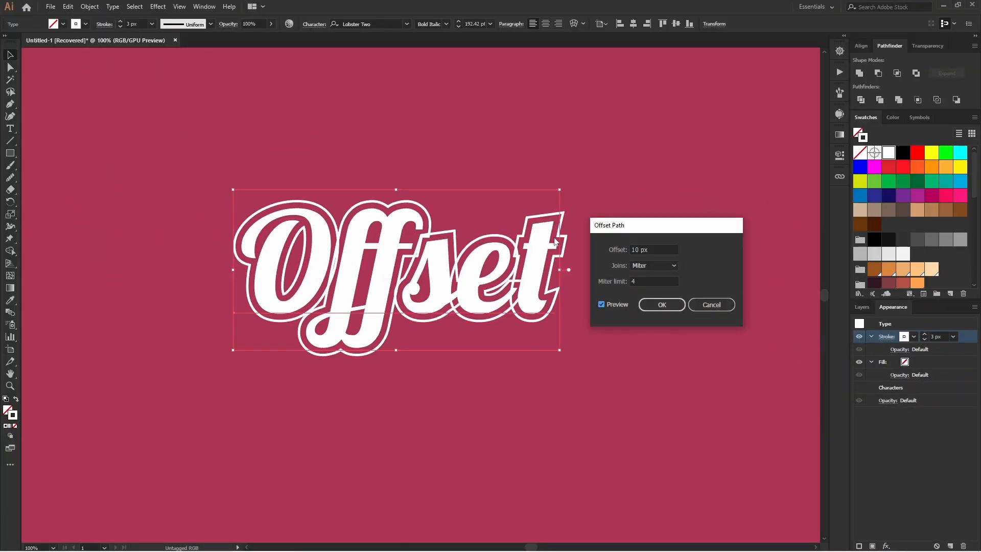
drag(656, 248, 612, 251)
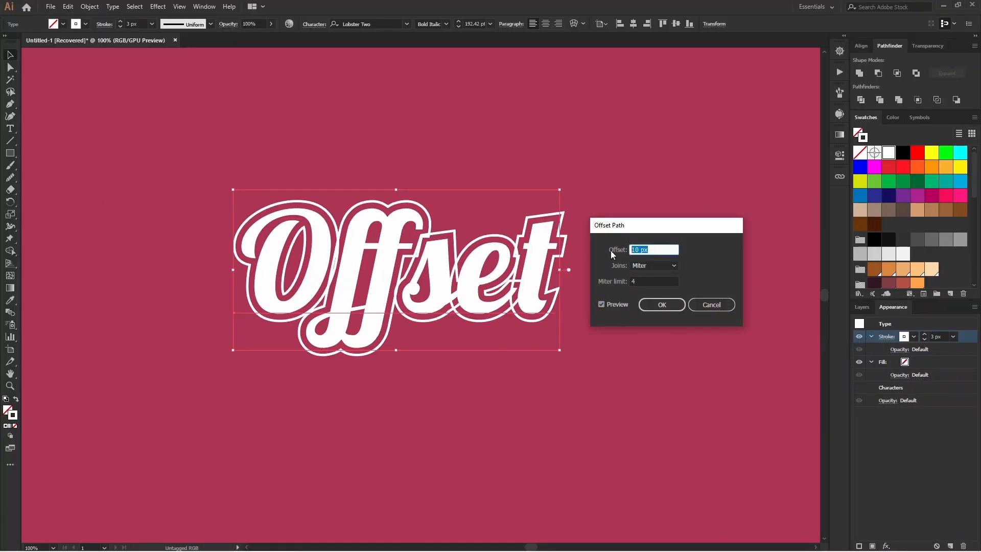
text(15)
key(Tab)
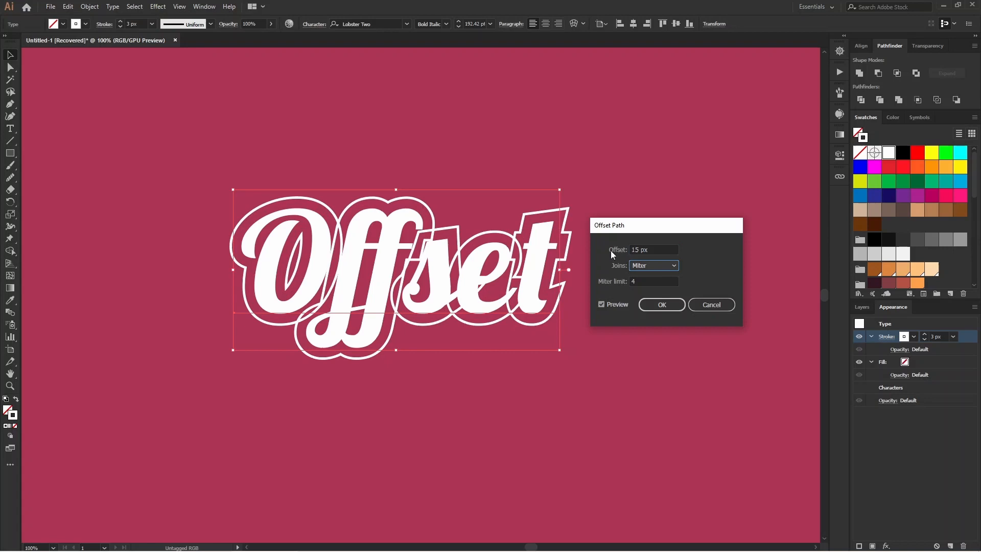
click(662, 306)
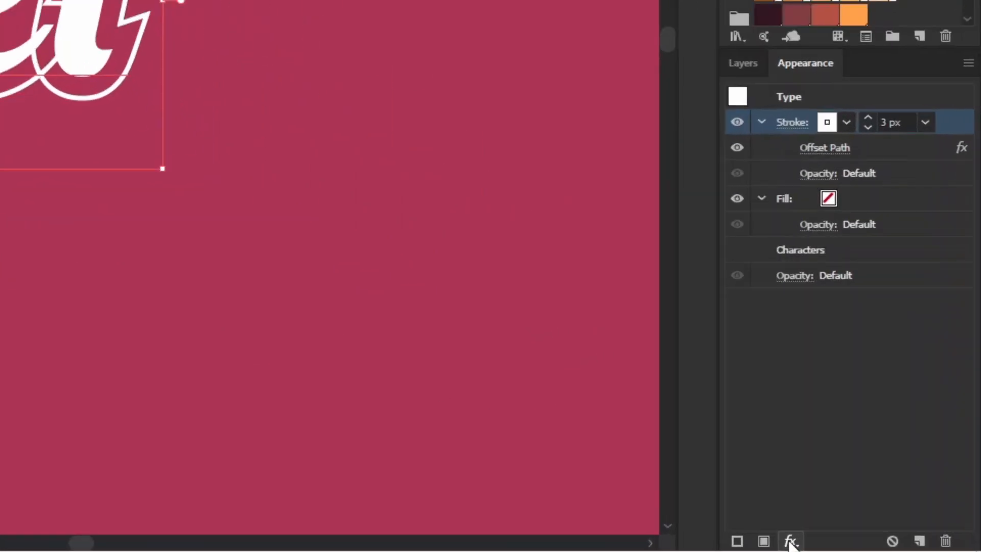
Apply the Pathfinder Add effect to the stroke to merge the overlapping letter outlines.
click(886, 546)
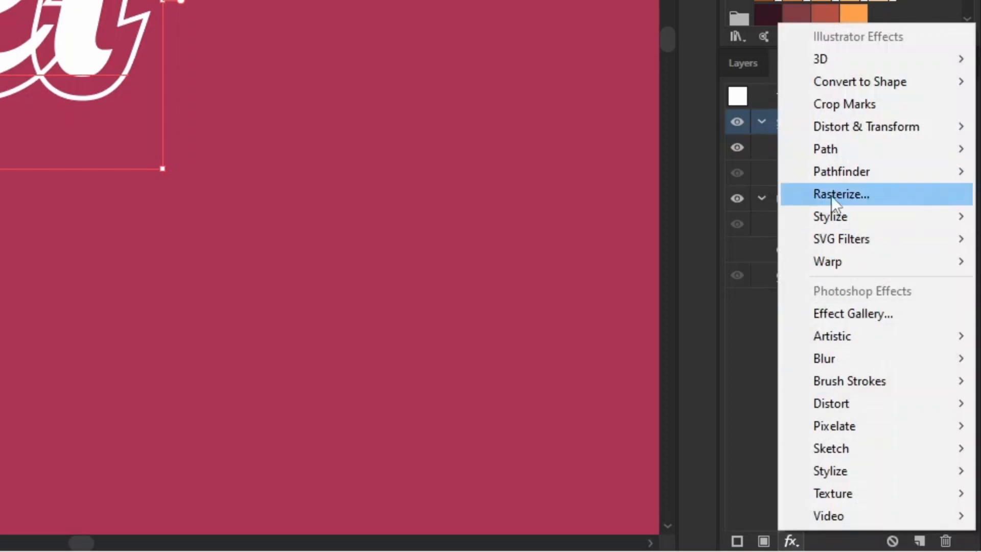
mouse_move(845, 177)
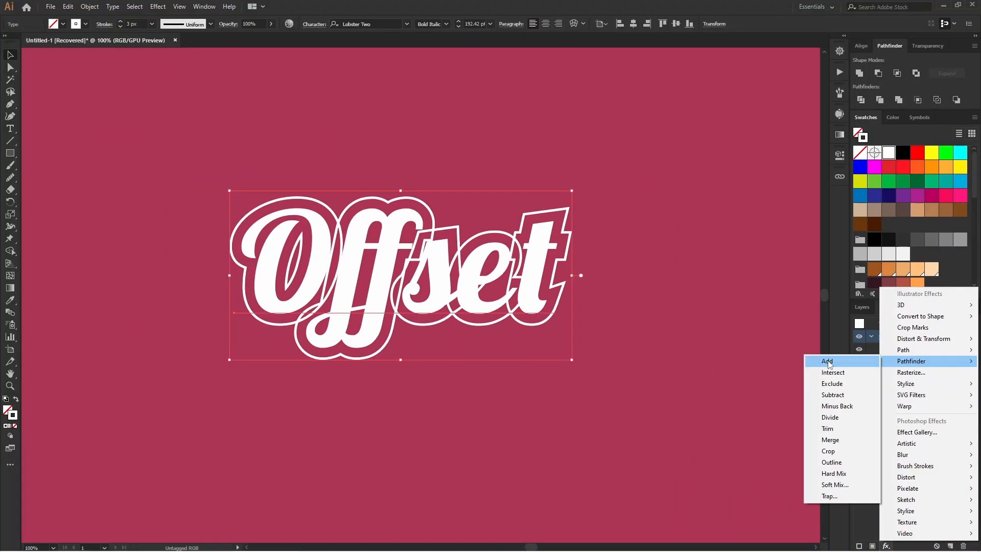
click(828, 362)
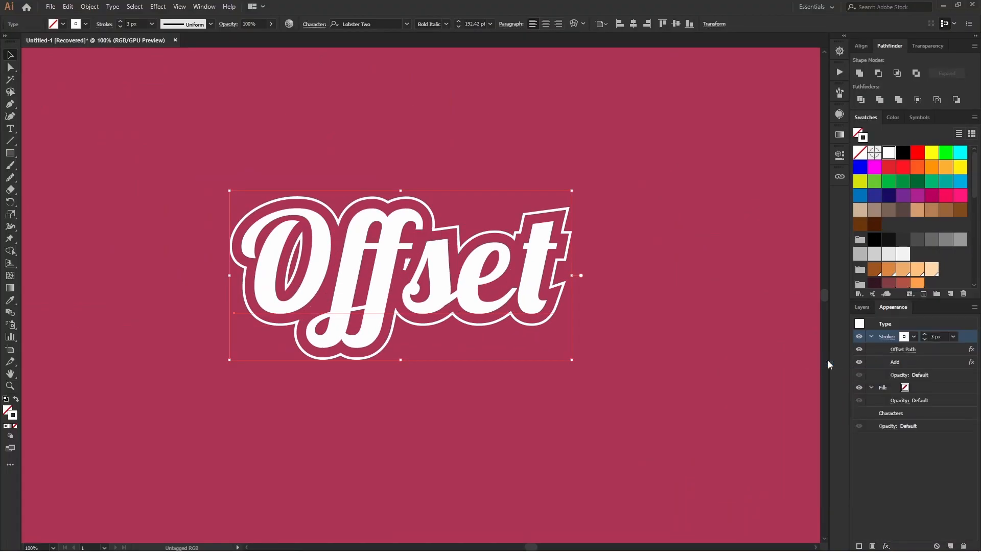
Replace the word Offset with "Text with offset", keeping its live outline appearance.
double_click(323, 276)
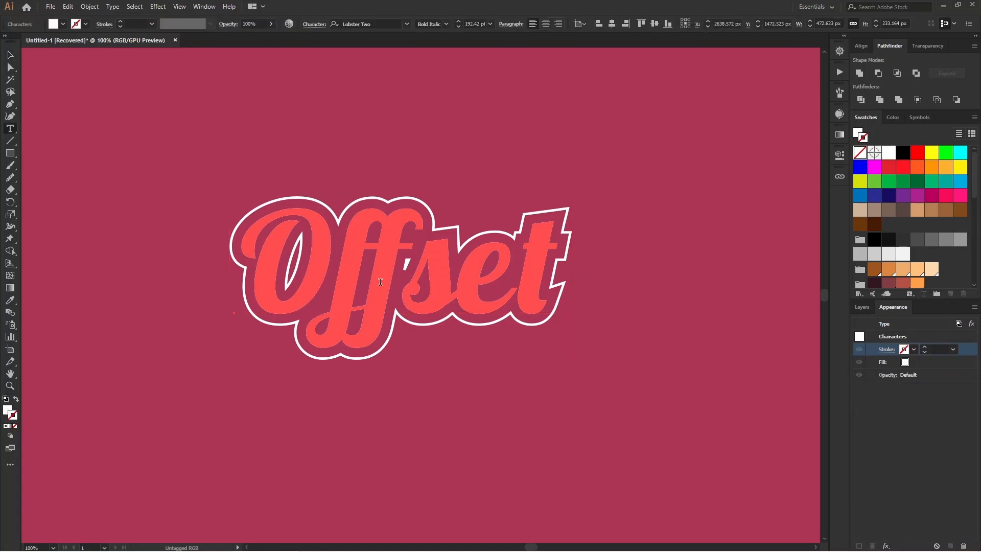
key(ctrl+a)
text(Text with offset)
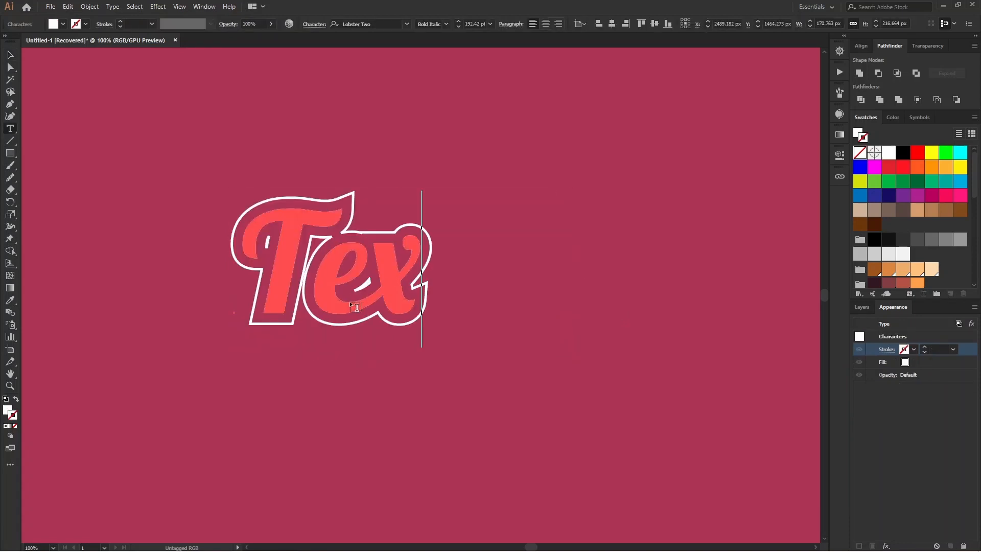
click(10, 55)
Set the text size to 110 pt, center the text on the background, and deselect it.
click(490, 24)
click(498, 204)
drag(289, 300, 520, 277)
click(516, 286)
click(501, 270)
click(475, 24)
key(shift+Up)
key(shift+Up)
key(shift+Up)
key(shift+Up)
click(518, 383)
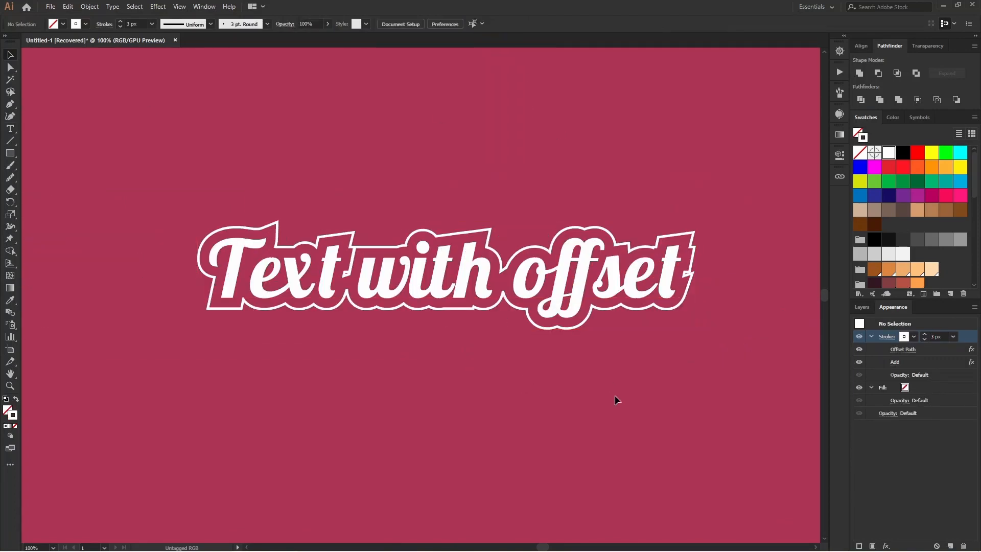
Append the word "Stroke" to the end of the text, and shift the longer line left to fit the view.
double_click(421, 284)
click(665, 280)
text(Stroke)
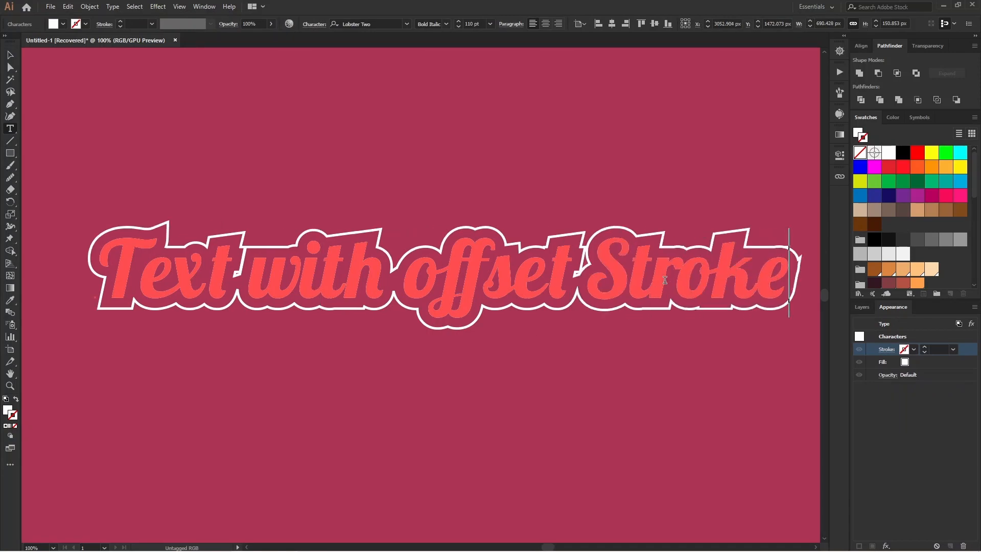
click(10, 54)
drag(577, 281, 529, 284)
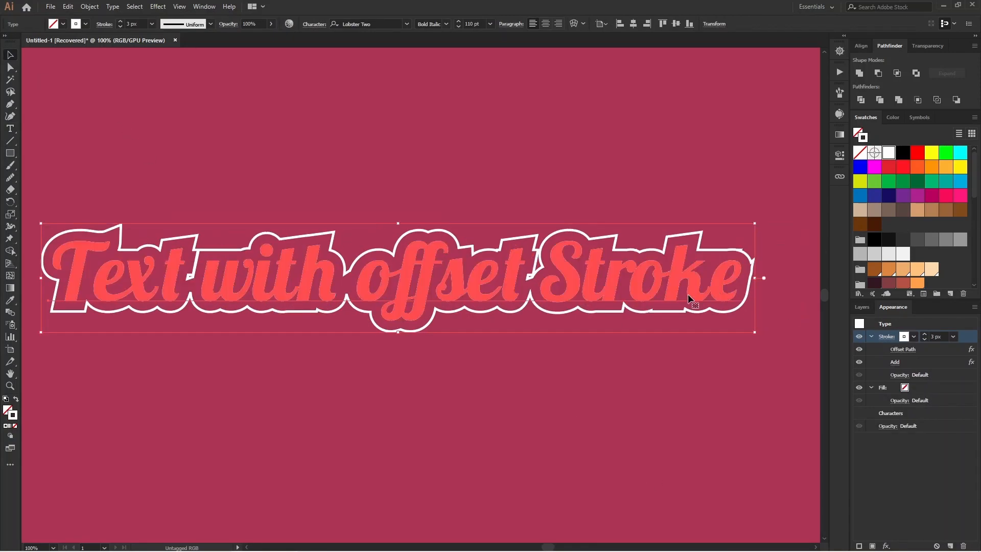
Set the text's outline stroke to a Round Cap and Round Join corners.
click(914, 341)
click(887, 338)
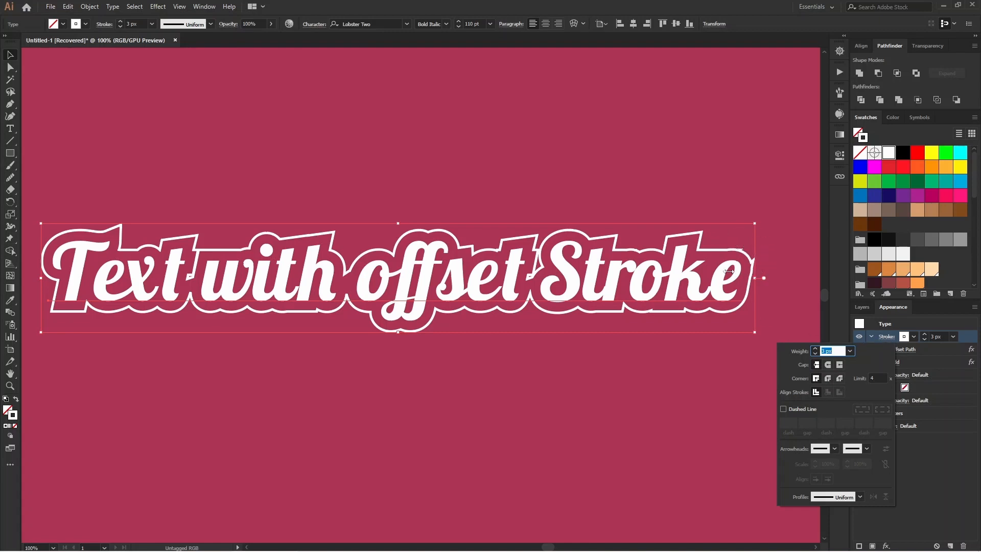
click(828, 365)
click(828, 378)
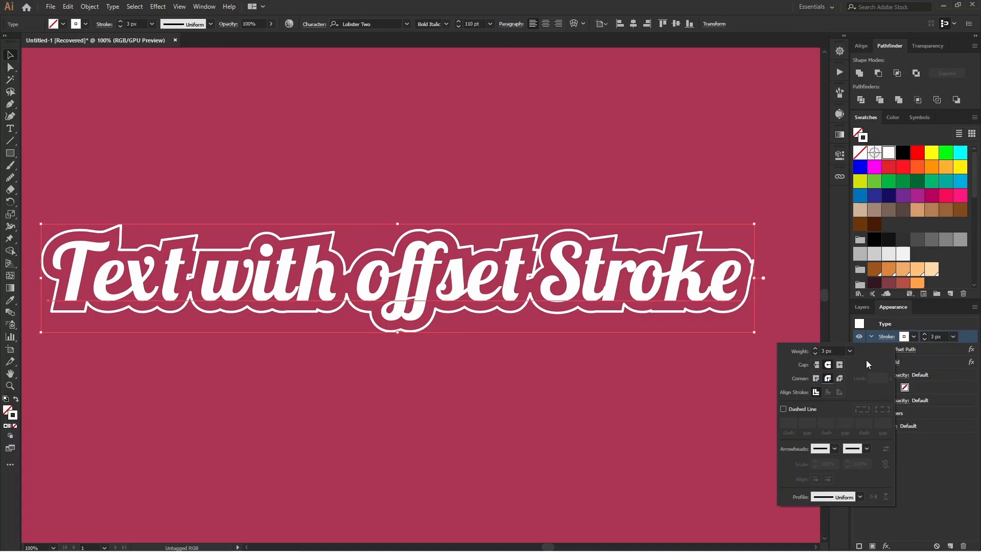
Set the color of the text's offset outline stroke to yellow.
click(914, 337)
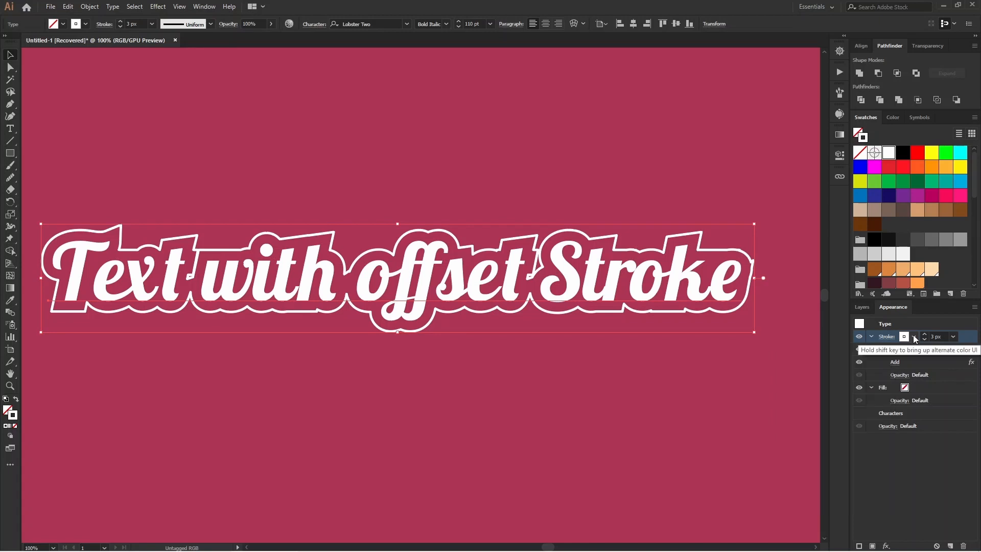
click(914, 338)
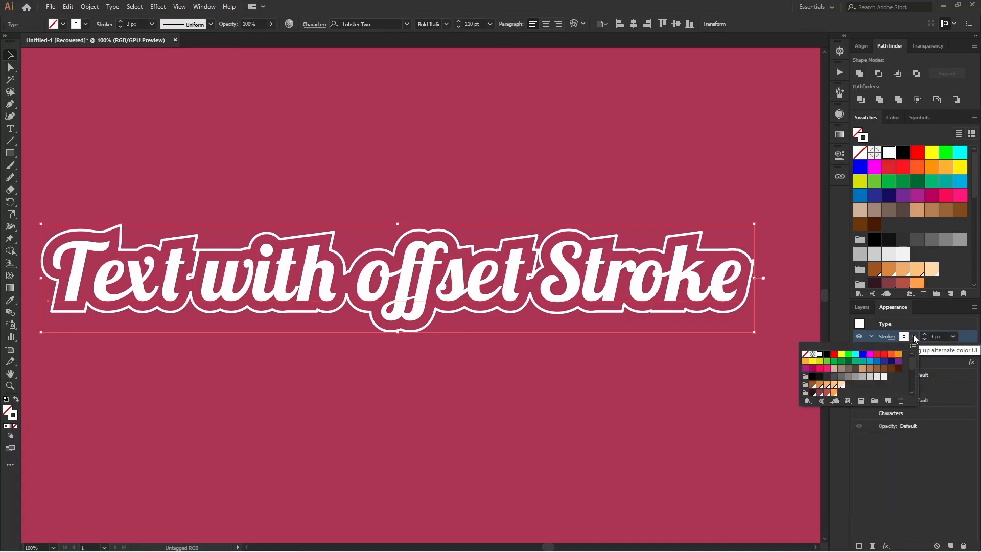
click(841, 354)
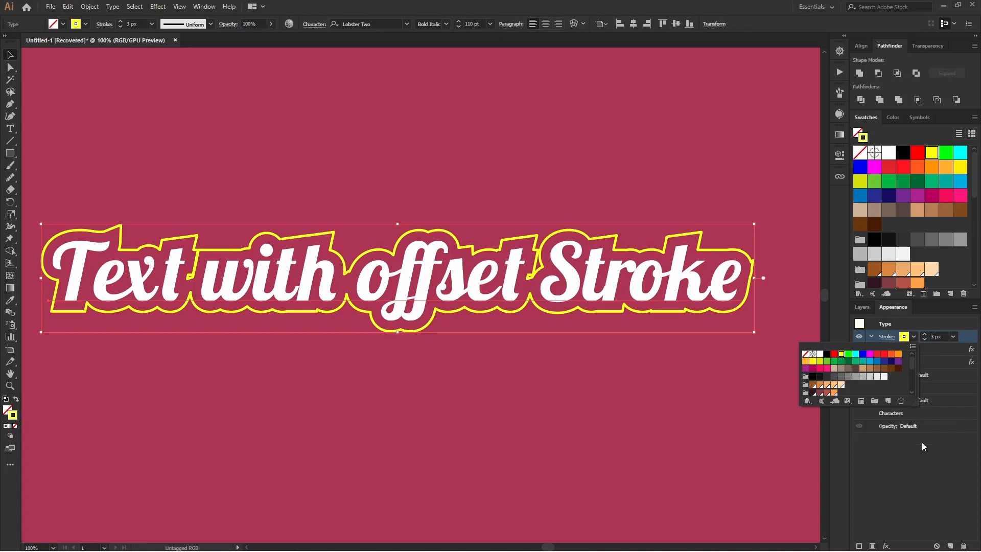
click(919, 472)
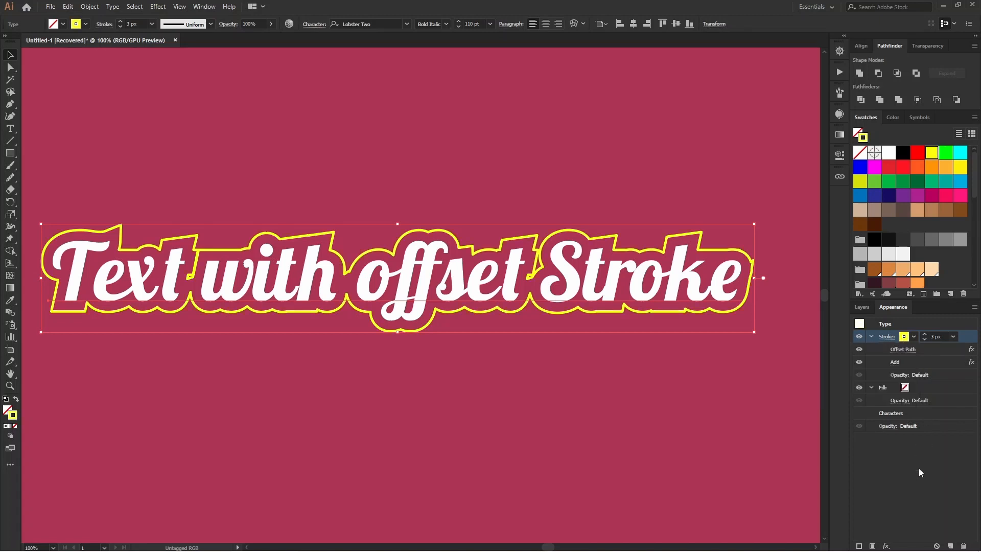
Apply a color swatch to the text's empty fill in its appearance.
click(908, 390)
click(914, 388)
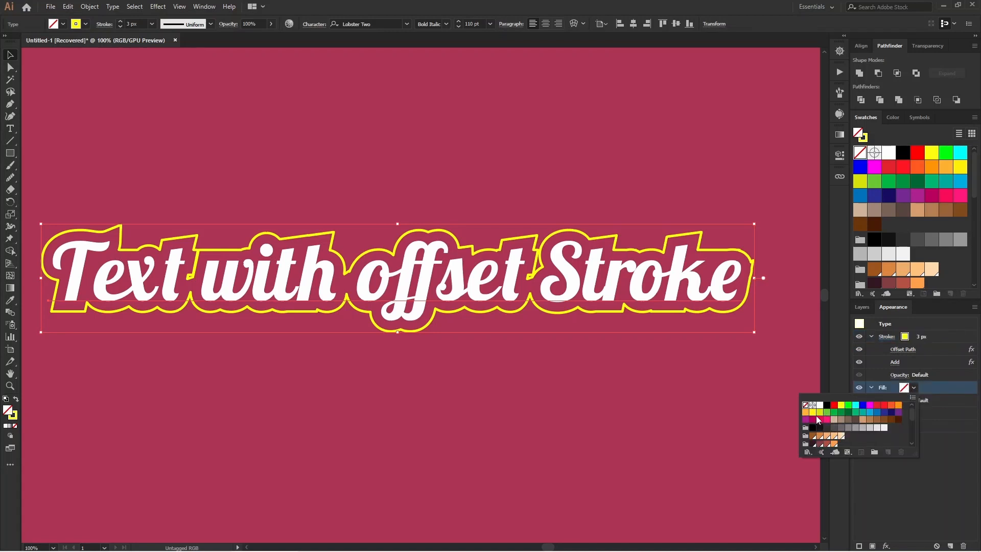
click(870, 412)
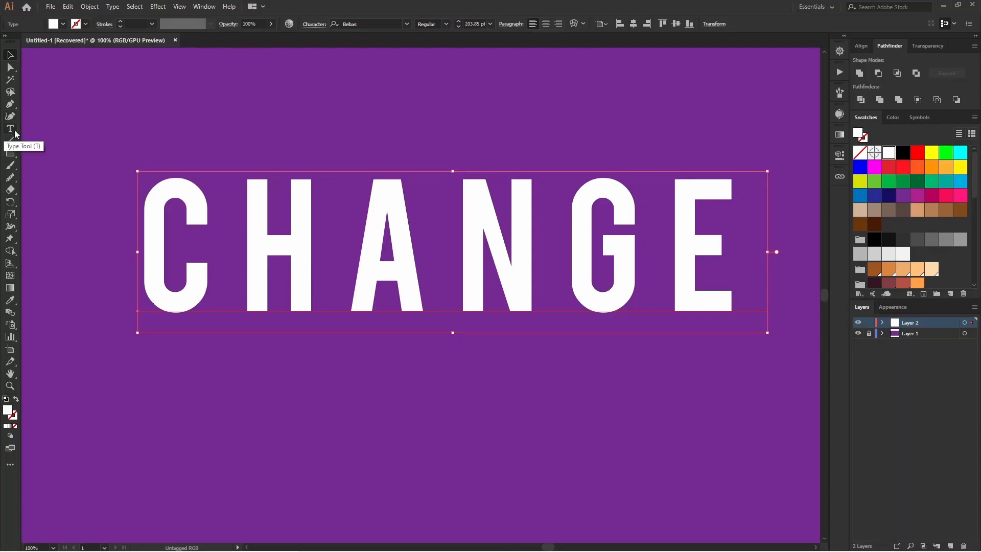
Activate the Touch Type tool and select the letters C, H, A and G of CHANGE one at a time.
click(12, 130)
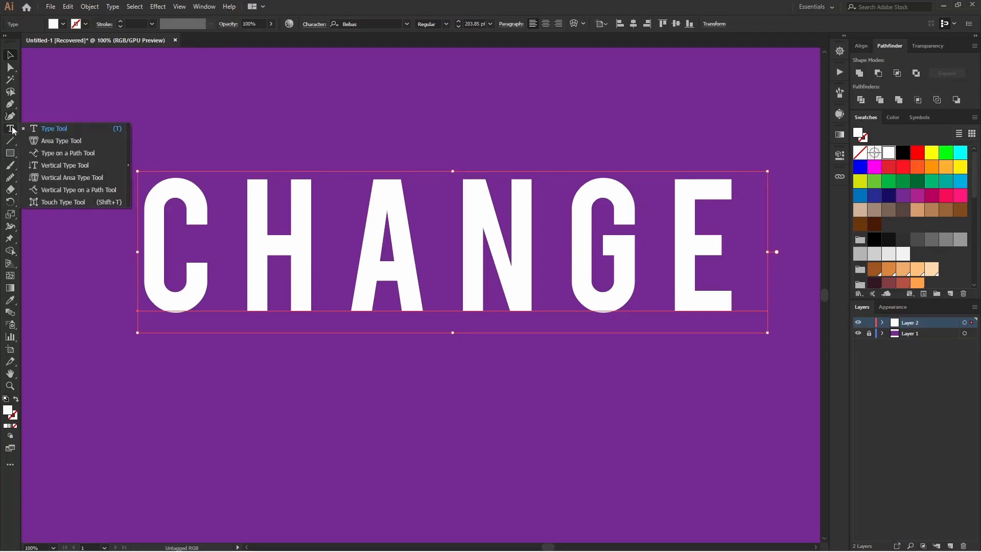
click(81, 201)
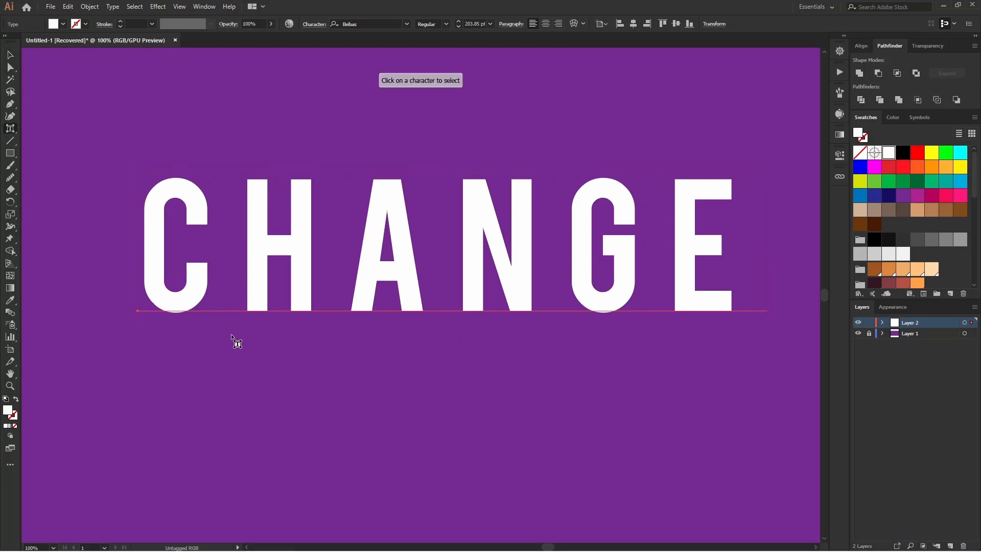
click(194, 206)
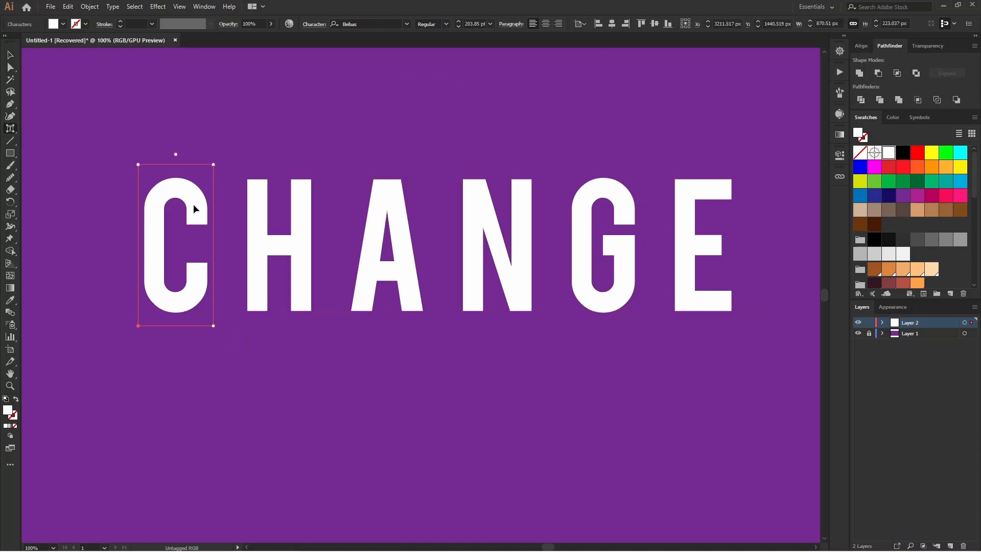
click(273, 213)
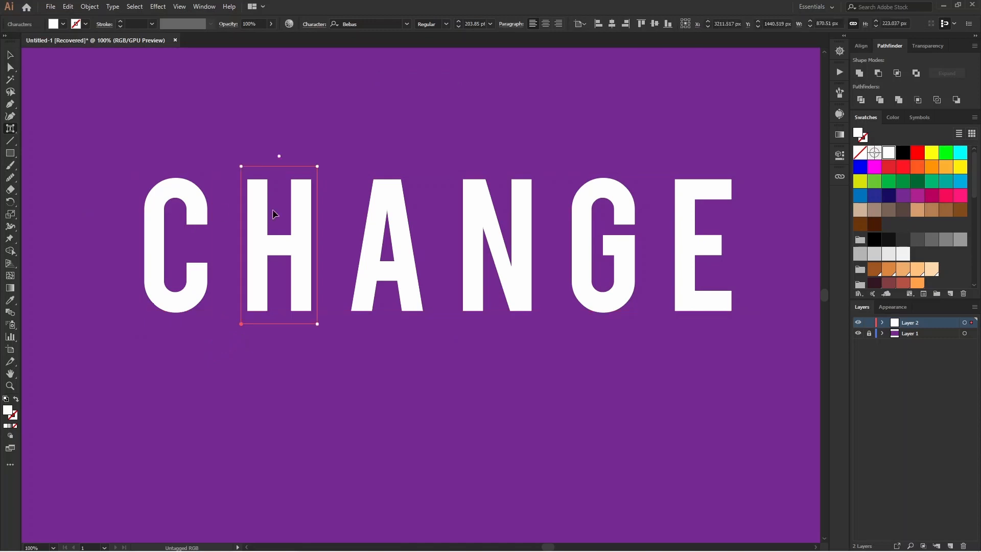
click(404, 218)
click(603, 220)
Stagger the first four letters of CHANGE, raising C and A and moving H and N left against their neighbors.
click(193, 204)
drag(192, 201, 209, 162)
drag(319, 247, 286, 251)
drag(390, 254, 355, 210)
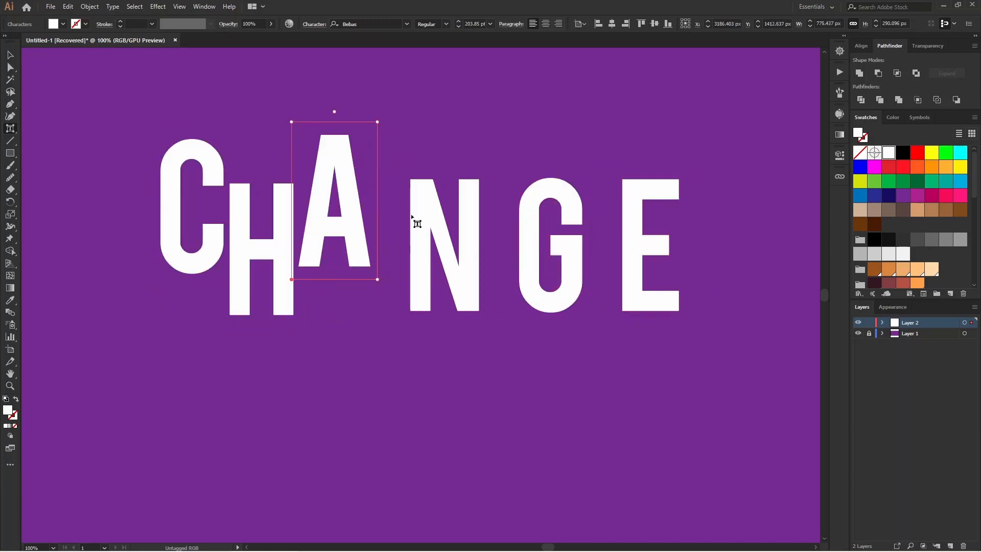
click(431, 219)
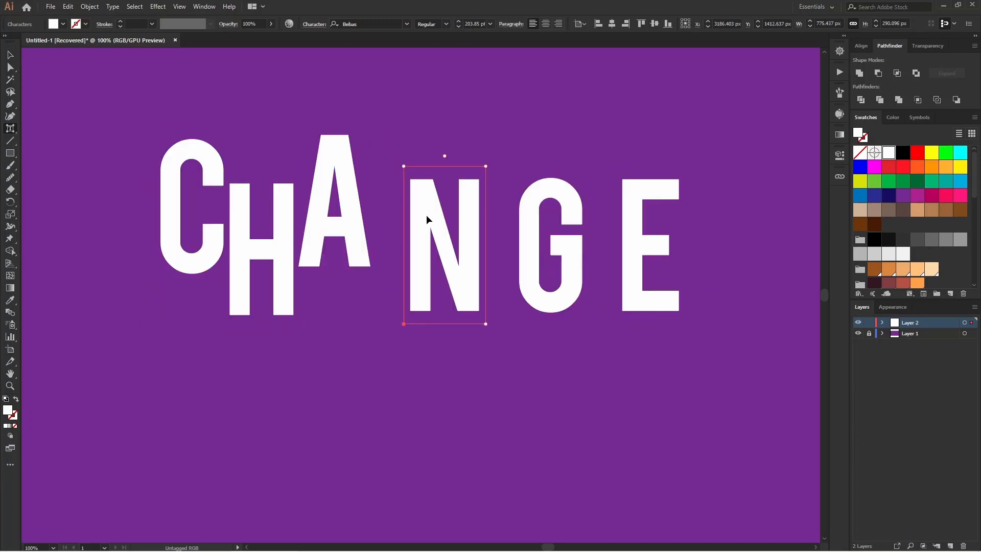
mouse_move(426, 215)
mouse_down()
mouse_move(391, 214)
mouse_move(419, 216)
mouse_move(417, 176)
mouse_move(392, 191)
mouse_move(409, 289)
mouse_move(422, 217)
mouse_up()
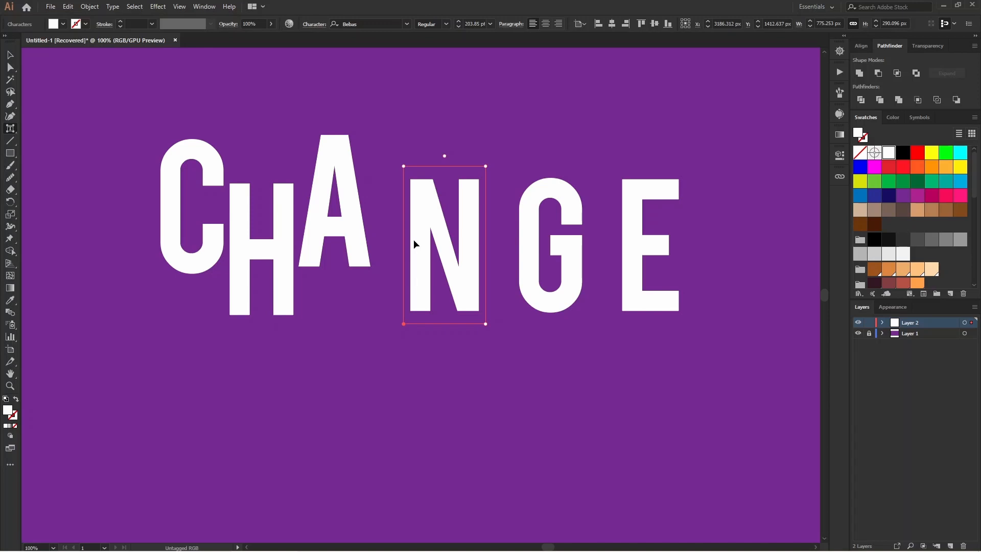
drag(414, 240, 385, 237)
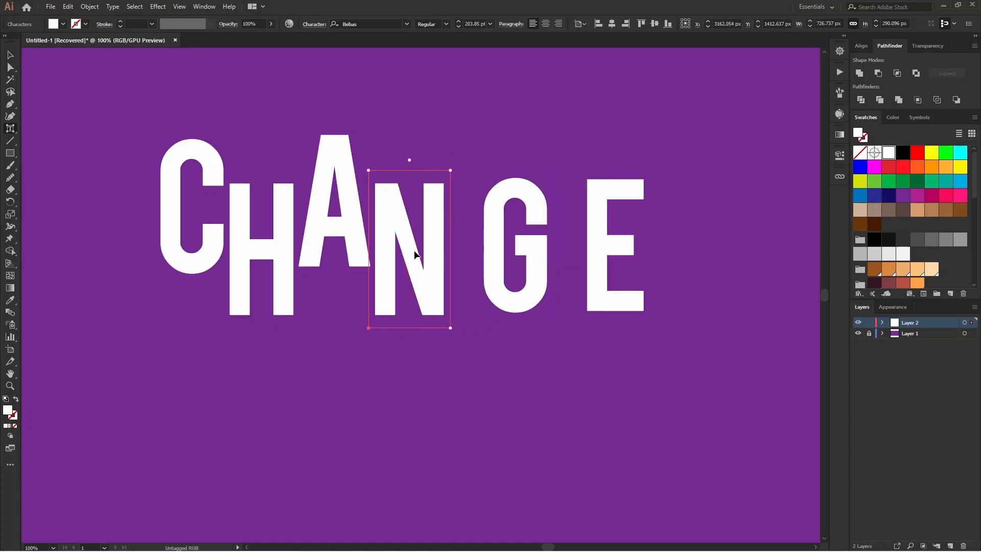
Set the keyboard increment to 1 px in the General preferences.
click(68, 7)
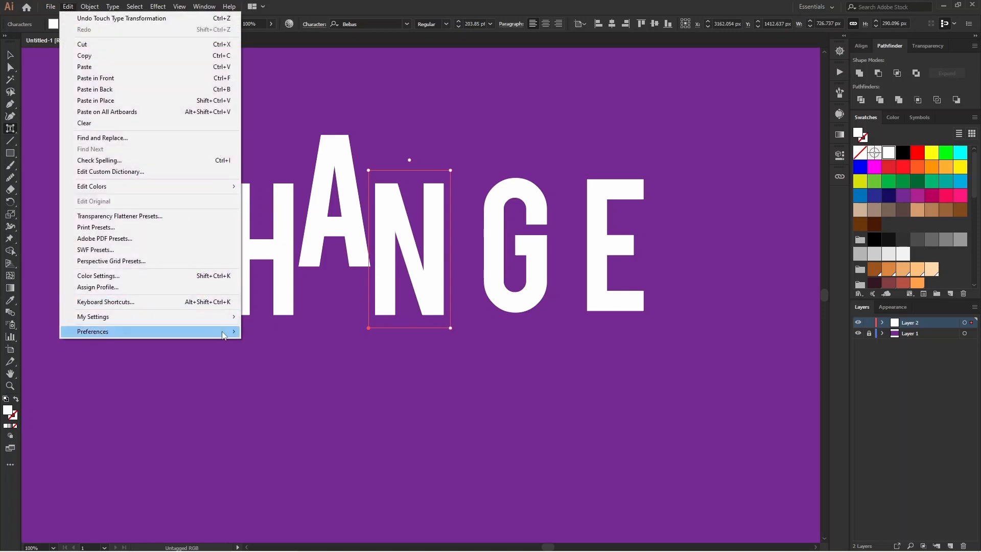
mouse_move(224, 331)
click(278, 331)
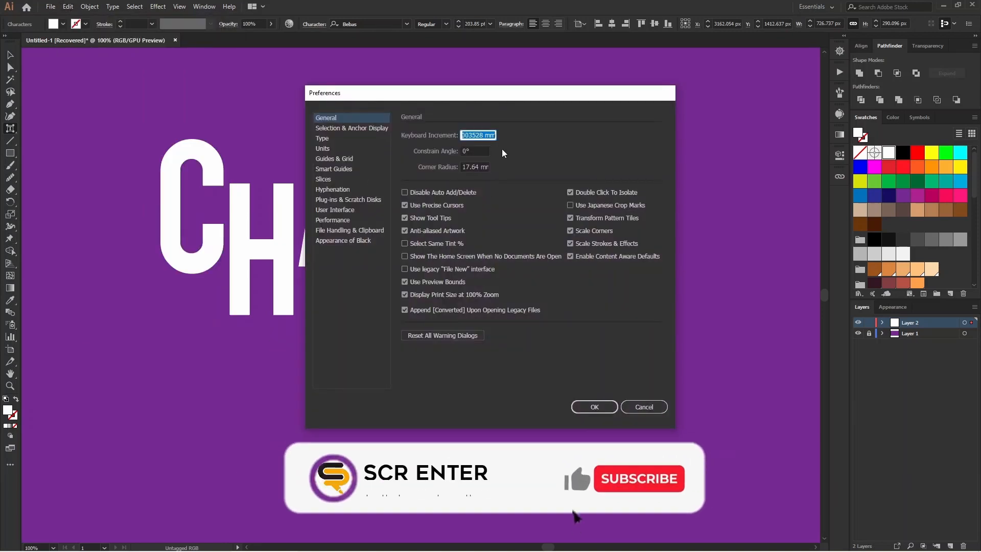
text(1px)
key(Return)
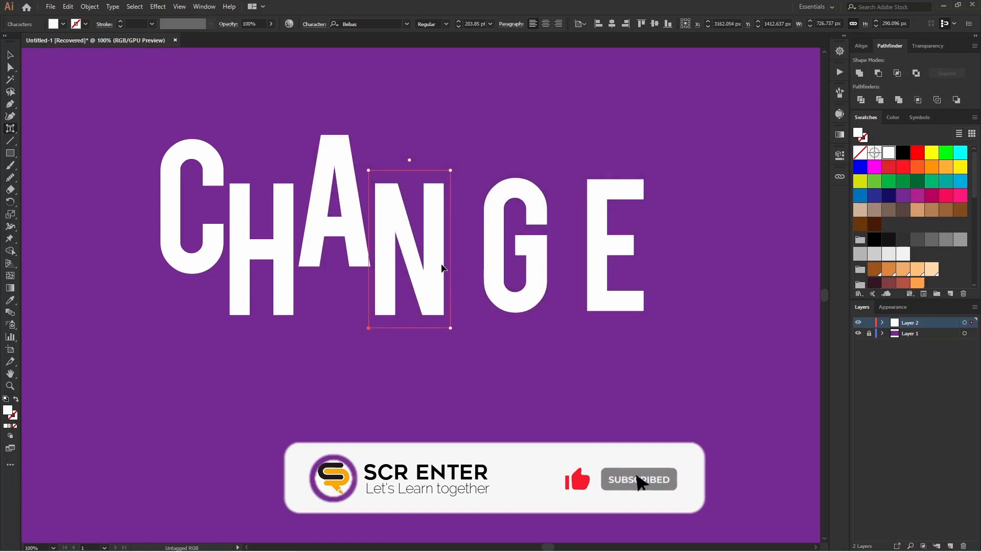
Nudge the letter N up and back down to about its earlier height in 1 px increments.
click(442, 266)
click(443, 267)
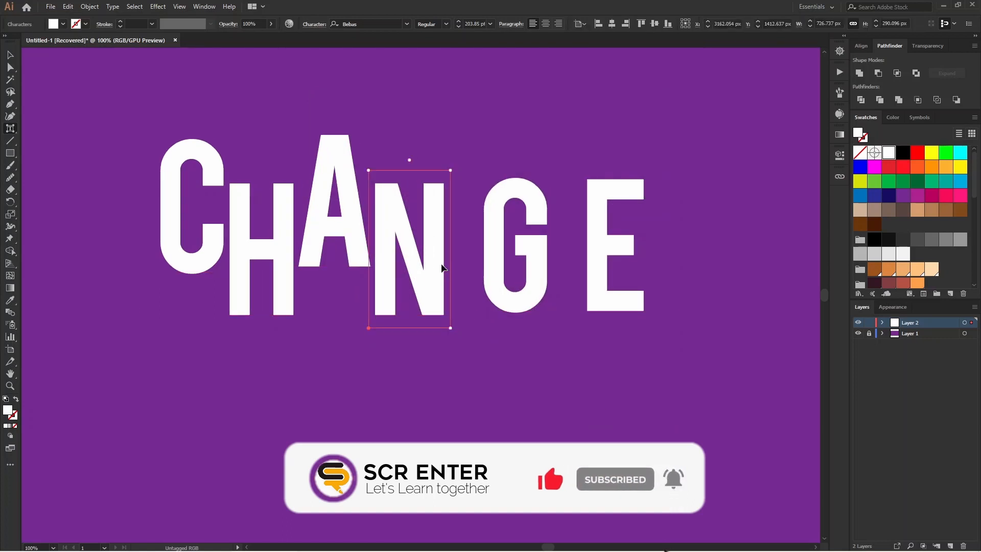
key(Up)
key(Up)
key(Up)
key(Up)
key(Up)
key(Up)
key(Up)
key(Up)
key(Up)
key(Up)
key(Up)
key(Up)
key(Up)
key(Up)
key(Up)
key(Up)
key(Up)
key(Up)
key(Up)
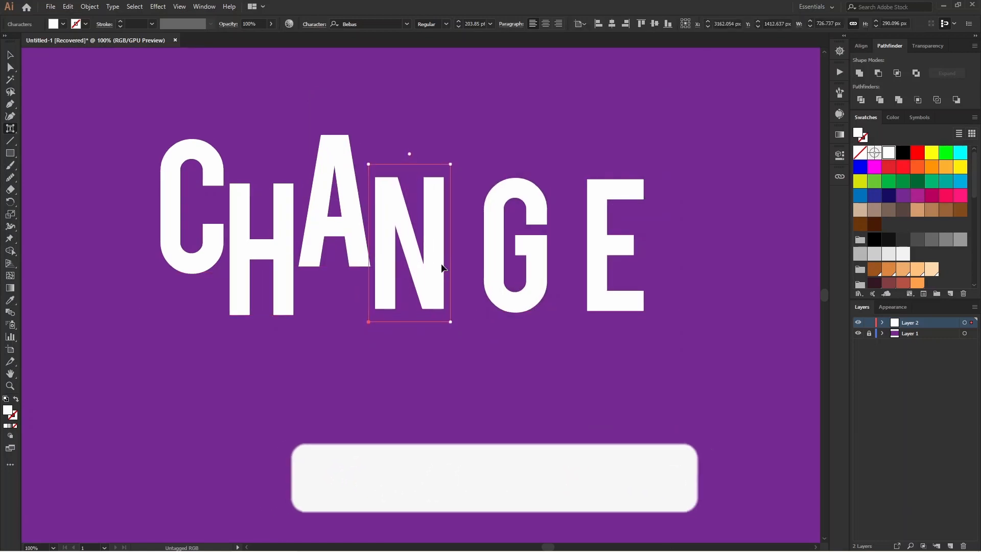
key(Up)
key(Up)
key(Up)
key(Up)
key(Up)
key(Up)
key(Up)
key(Up)
key(Up)
key(Up)
key(Up)
key(Up)
key(Up)
key(Up)
key(Up)
key(Up)
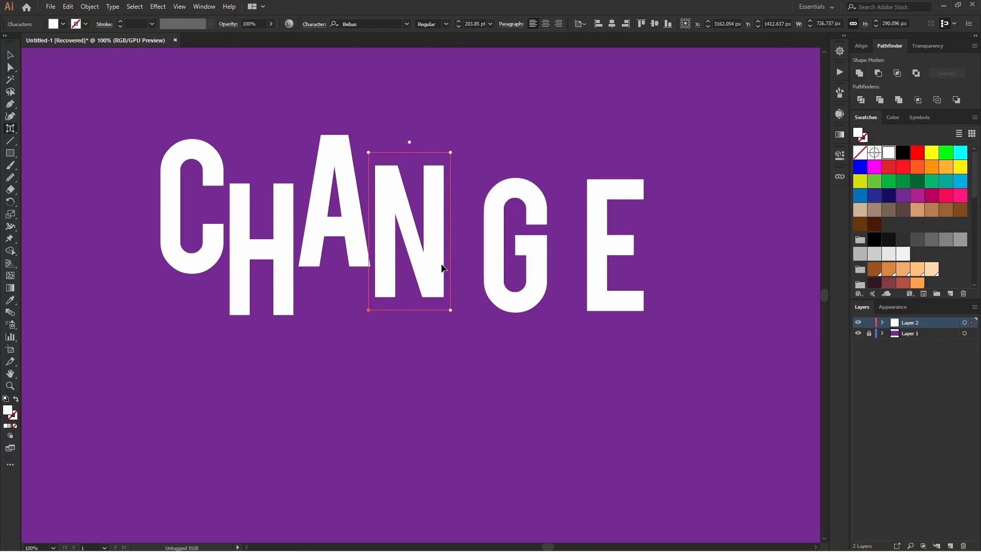
key(Down)
key(Down)
key(Down)
key(Down)
key(Down)
key(Down)
key(Down)
key(Down)
key(Down)
key(Down)
key(Down)
key(Down)
key(Down)
key(Down)
key(Down)
key(Down)
key(Down)
key(Down)
key(Down)
key(Down)
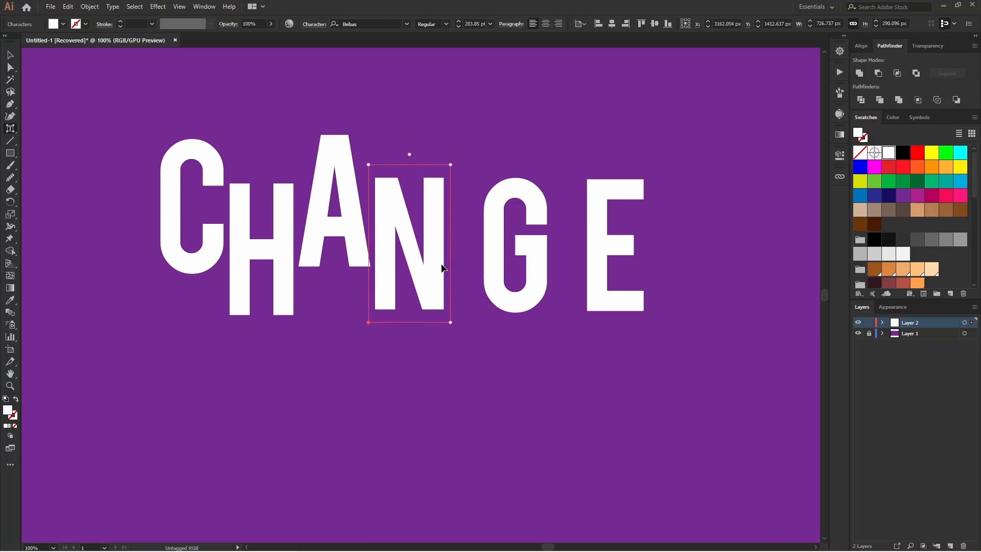
key(Down)
key(Down)
key(Down)
Nudge the letter N right in 1 px increments to leave a small gap after the A.
key(Right)
key(Right)
key(Right)
key(Right)
key(Right)
key(Right)
key(Right)
key(Right)
key(Right)
key(Right)
key(Right)
key(Right)
key(Right)
key(Right)
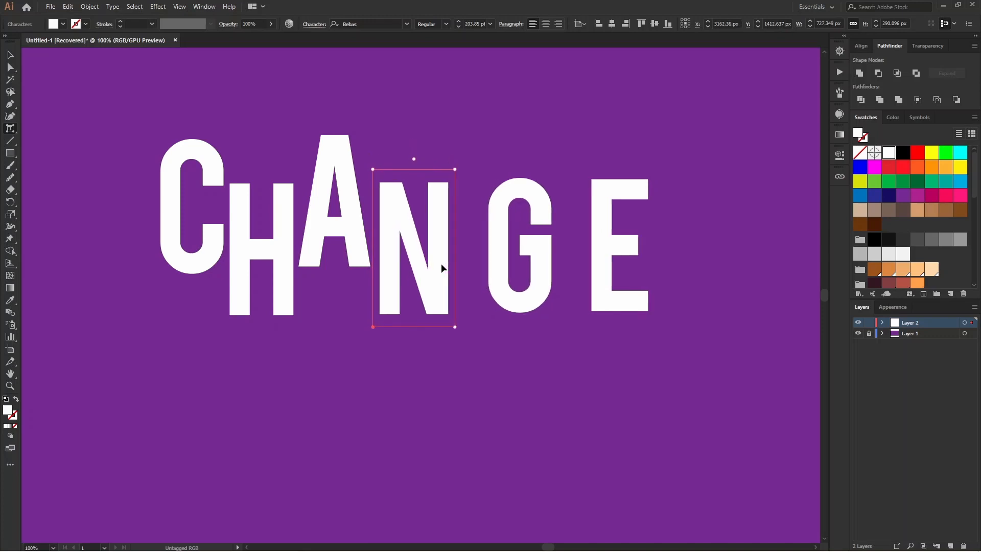
key(Right)
key(Right)
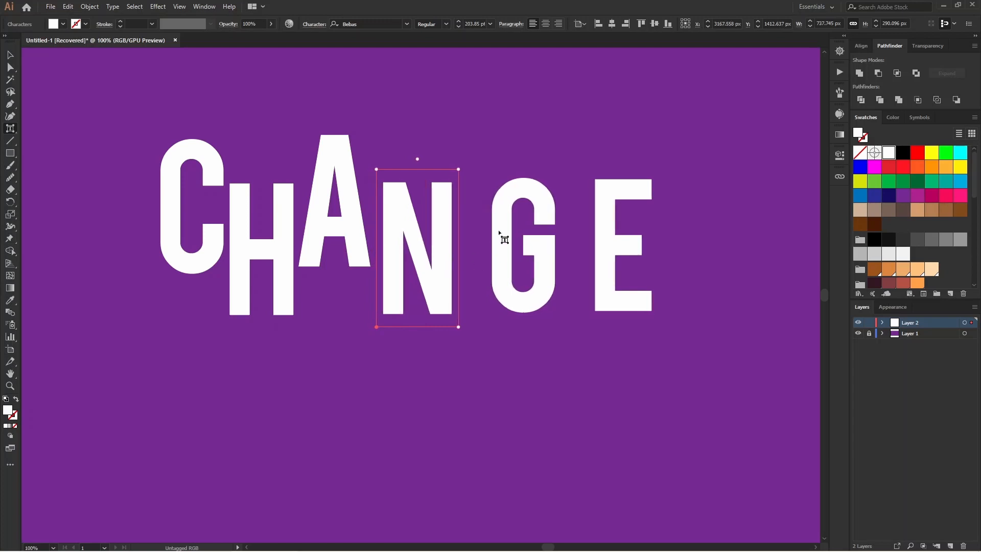
Move the G up and left beside the N, and bring the E left and slightly down beside the G.
drag(499, 255, 468, 228)
click(587, 271)
drag(588, 272, 560, 279)
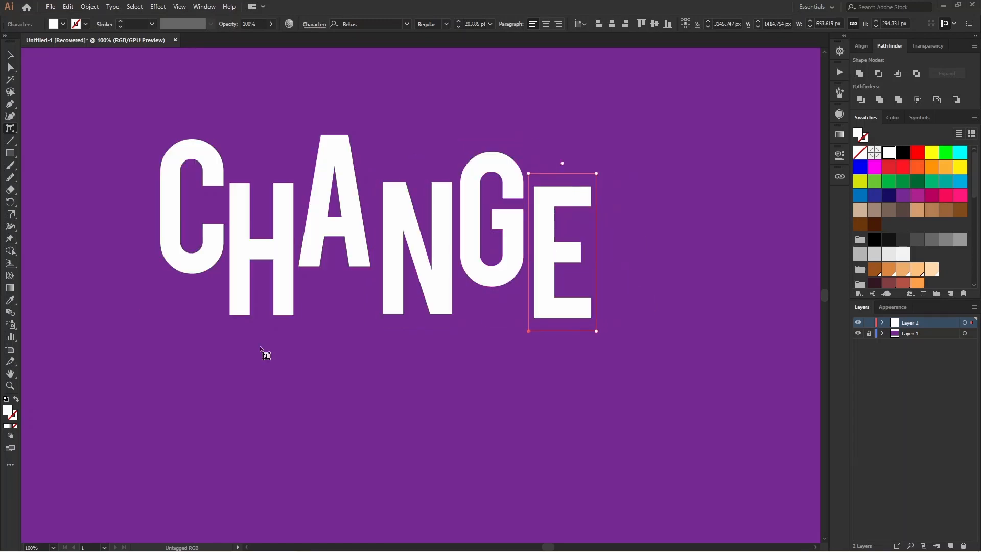
Replace the letter N with R using the Type tool so the staggered word reads CHARGE.
drag(10, 128, 46, 129)
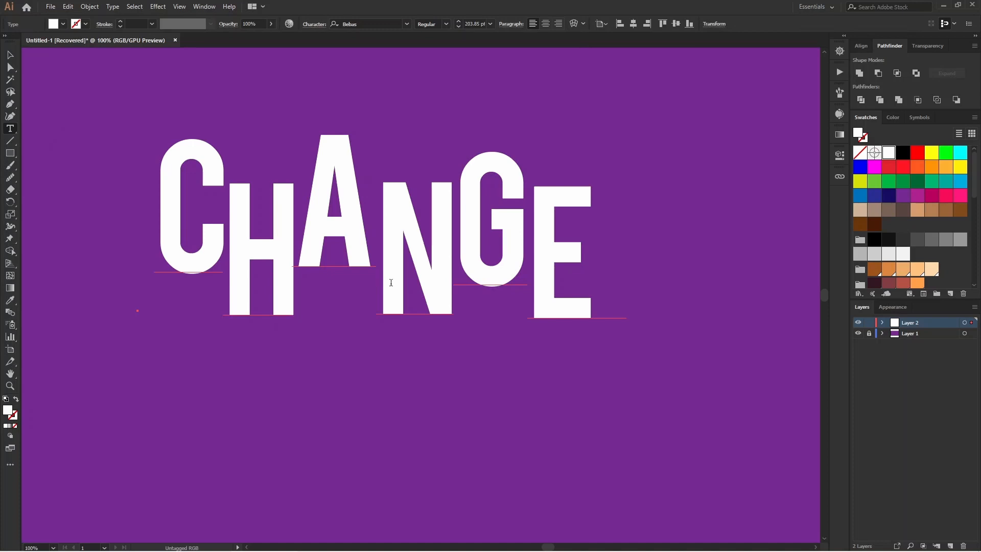
click(382, 280)
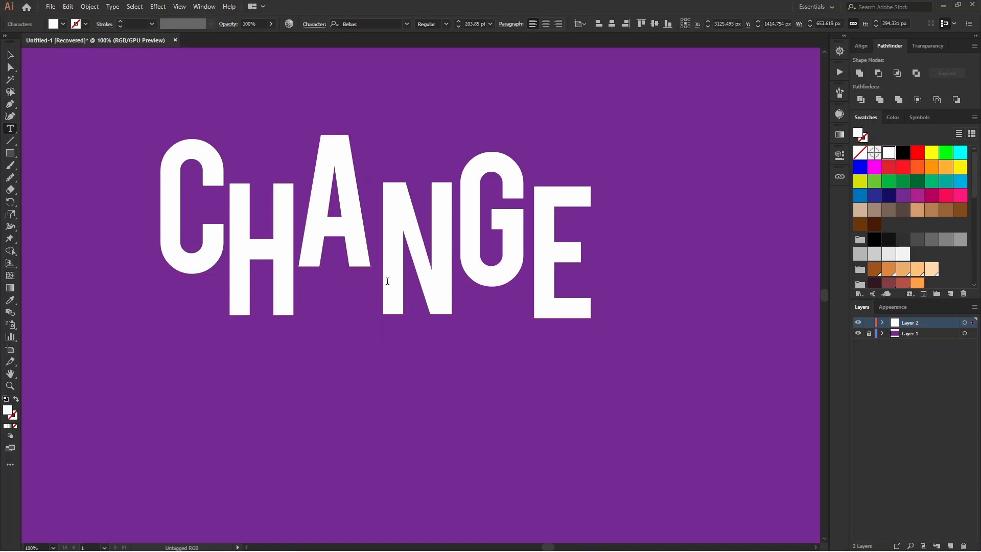
drag(388, 281, 448, 281)
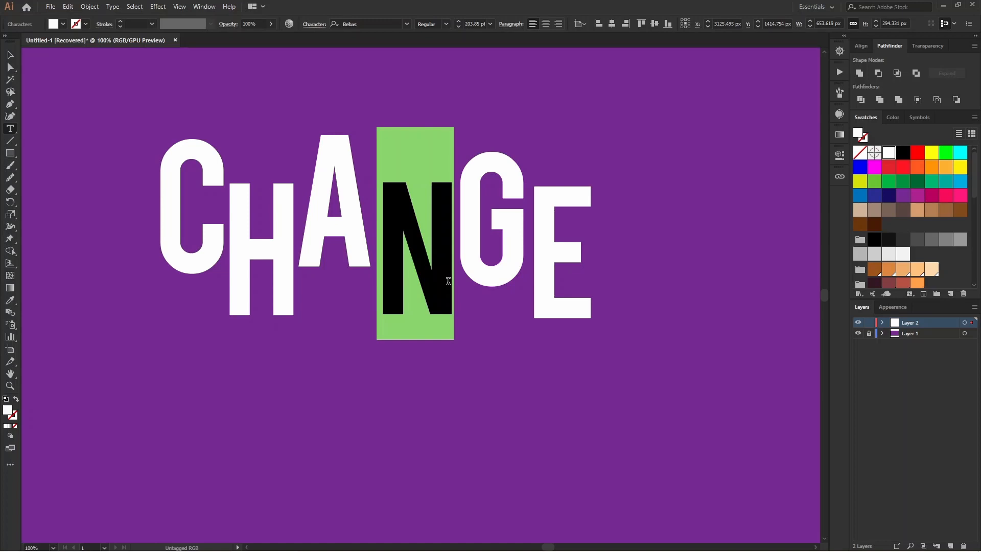
text(R)
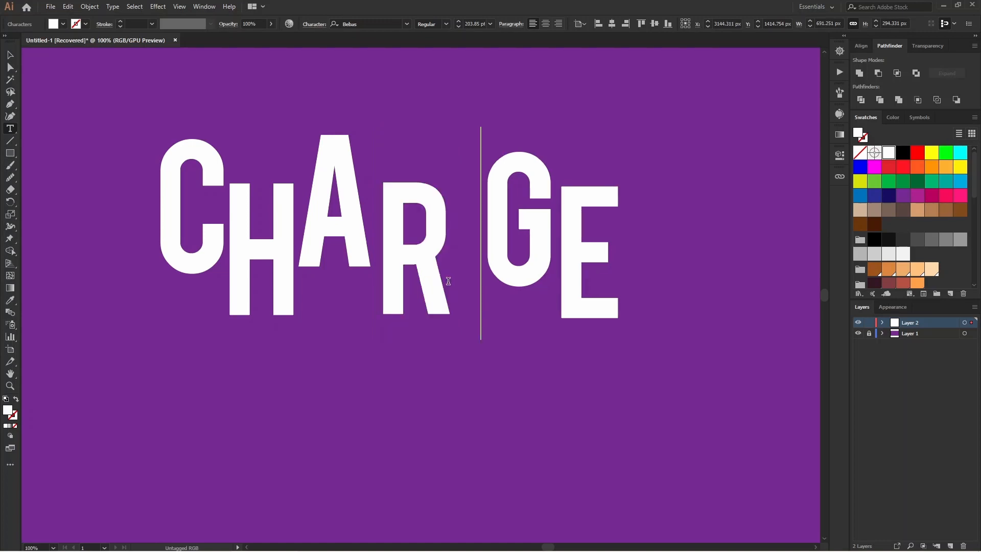
Use the Touch Type tool to move the G left and up beside the R and align the E next to it, then return to the Selection tool.
drag(13, 132, 54, 201)
click(507, 250)
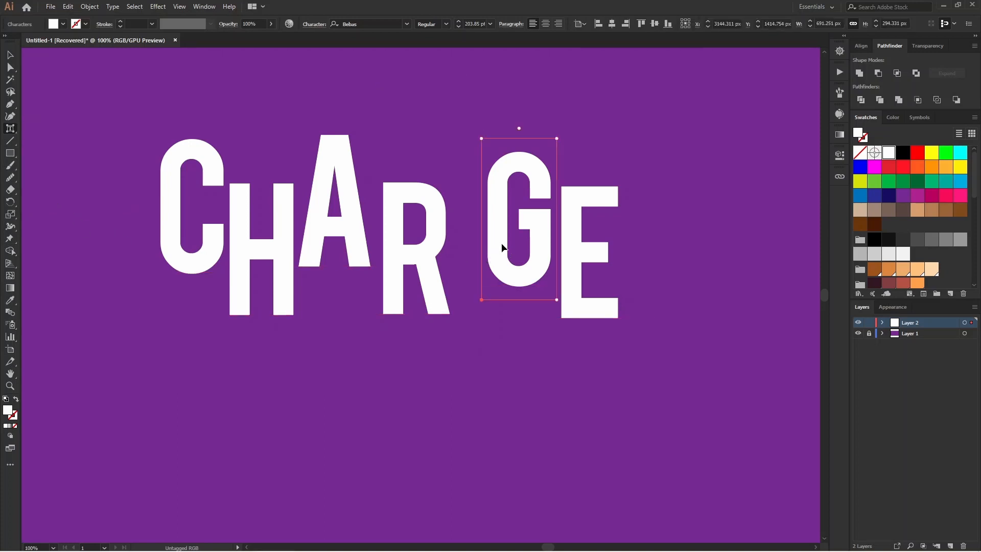
drag(498, 237, 459, 227)
drag(533, 263, 534, 259)
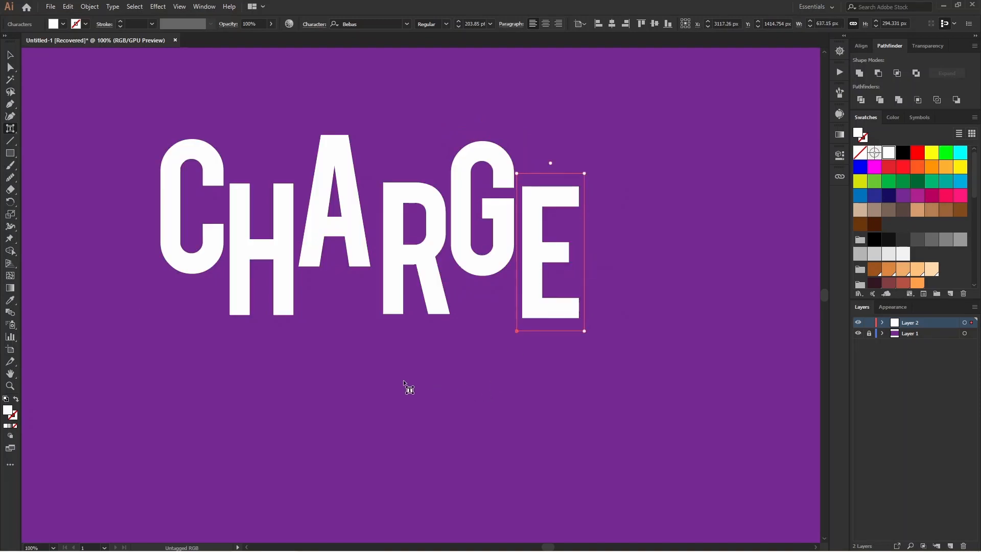
click(10, 56)
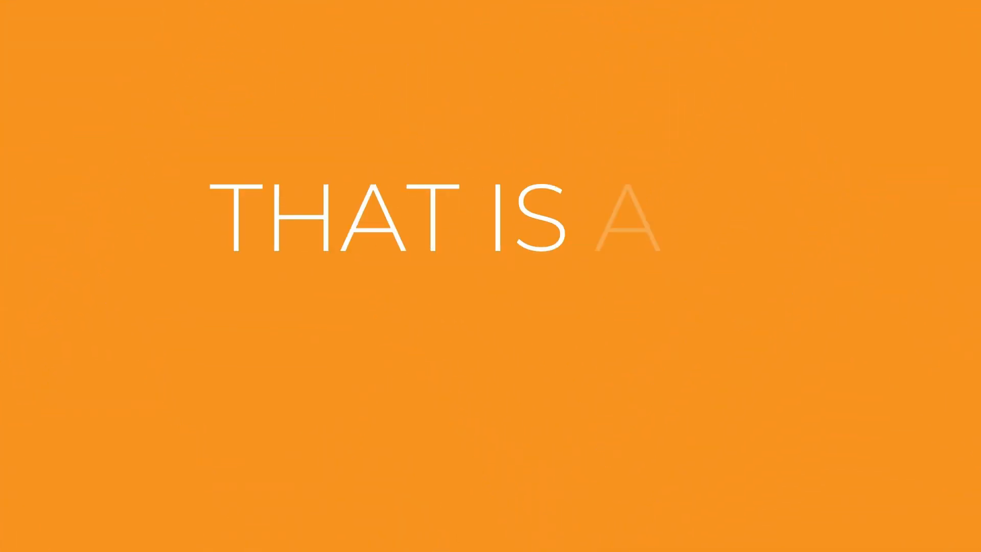